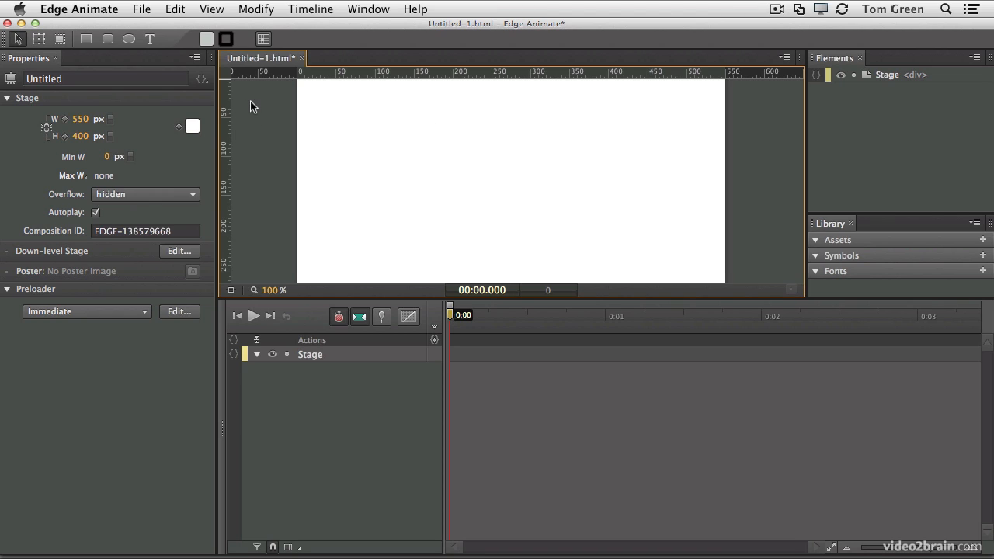
# Set the stage size to 970 by 90 px and its background color to black.
pyautogui.click(81, 119)
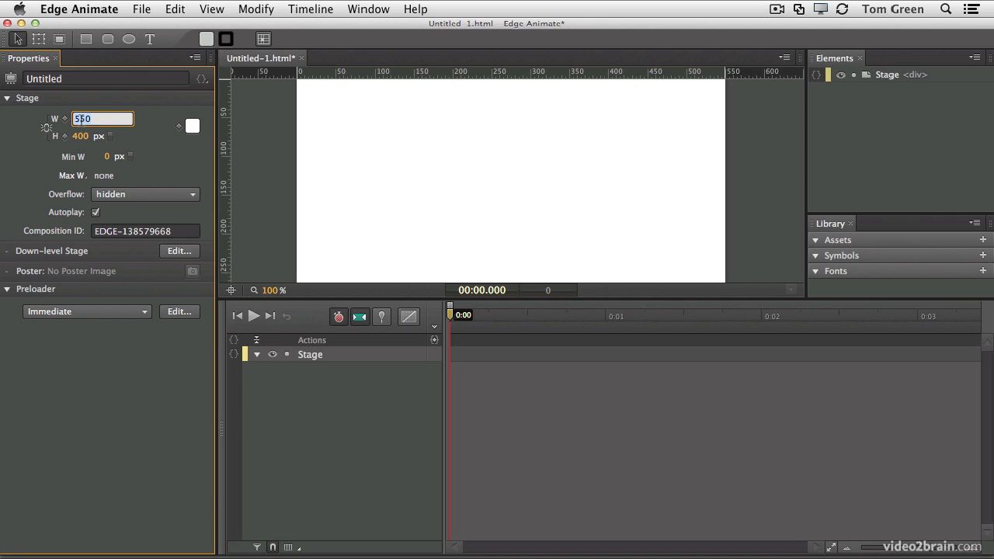
pyautogui.write('970')
pyautogui.press('Tab')
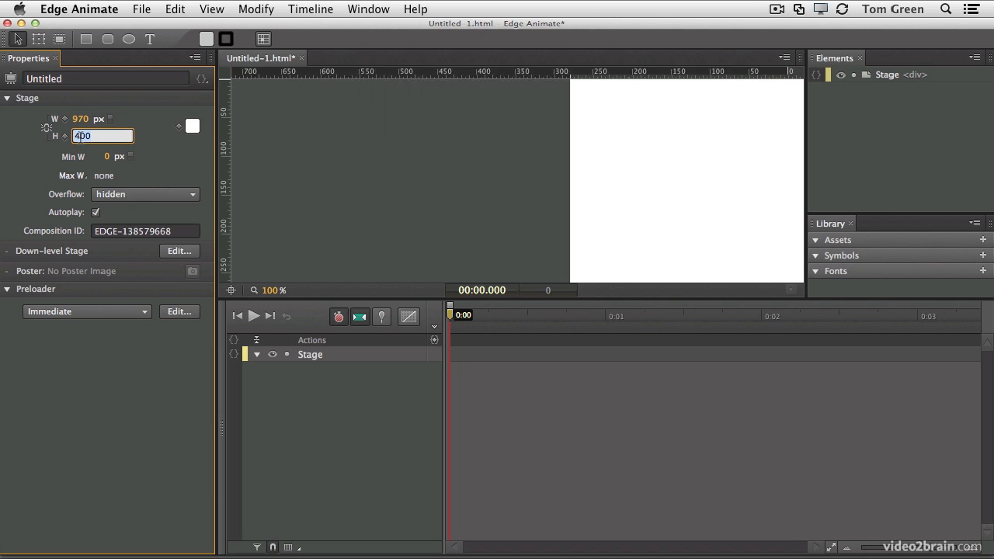
pyautogui.write('90')
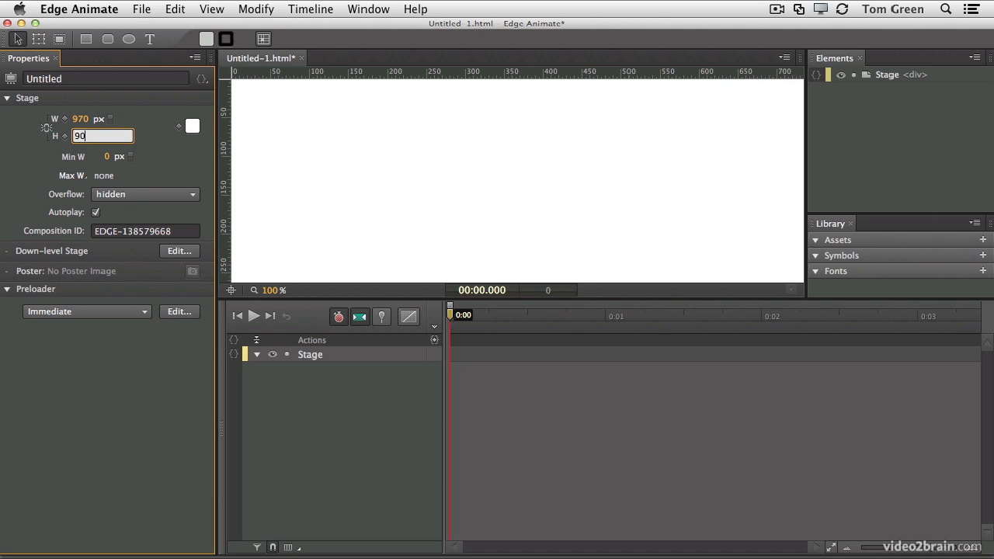
pyautogui.press('Return')
pyautogui.click(192, 126)
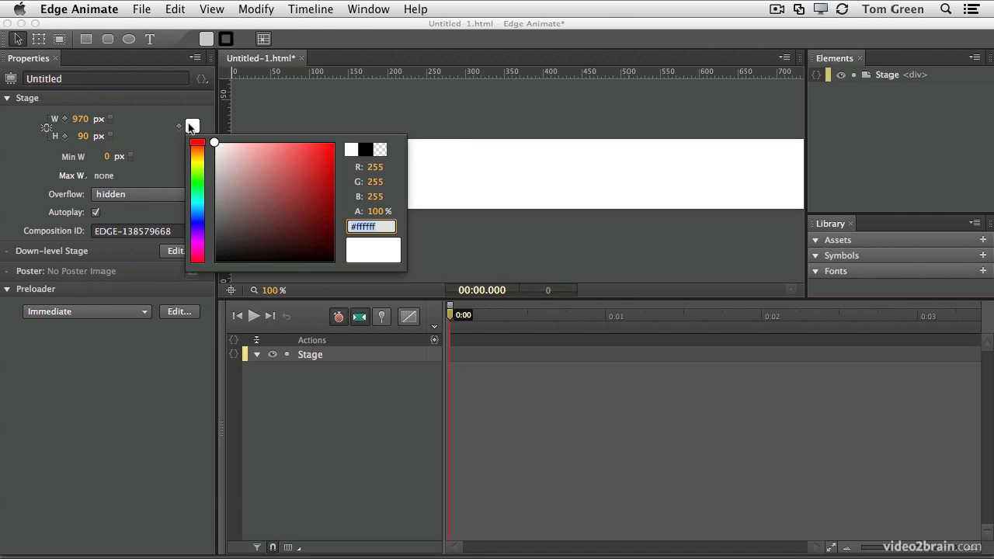
pyautogui.click(362, 149)
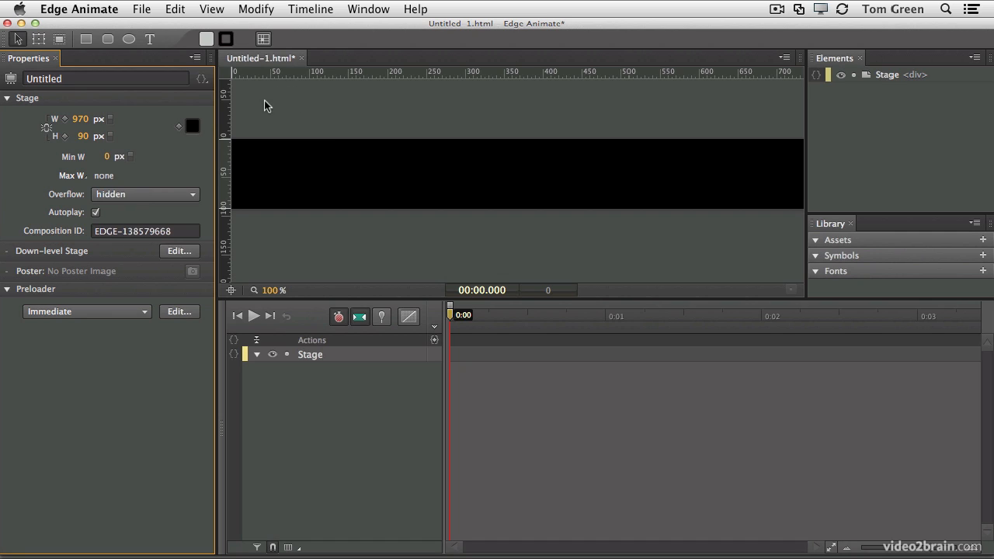
# Import Autumn.png, Background.png and Button.png from the Assets folder onto the stage.
pyautogui.click(209, 10)
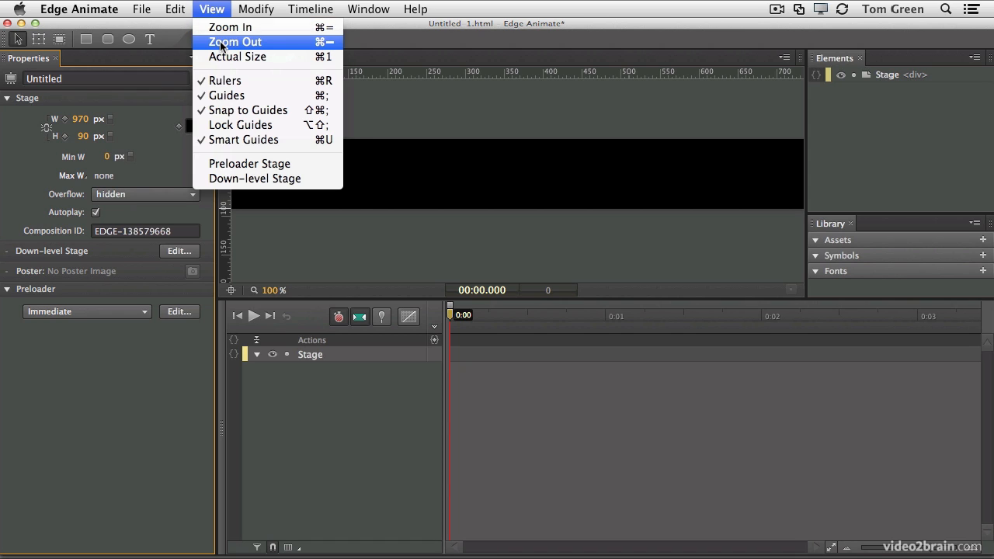
pyautogui.click(221, 43)
pyautogui.moveTo(466, 281)
pyautogui.mouseDown()
pyautogui.moveTo(488, 281)
pyautogui.moveTo(475, 281)
pyautogui.mouseUp()
pyautogui.click(527, 235)
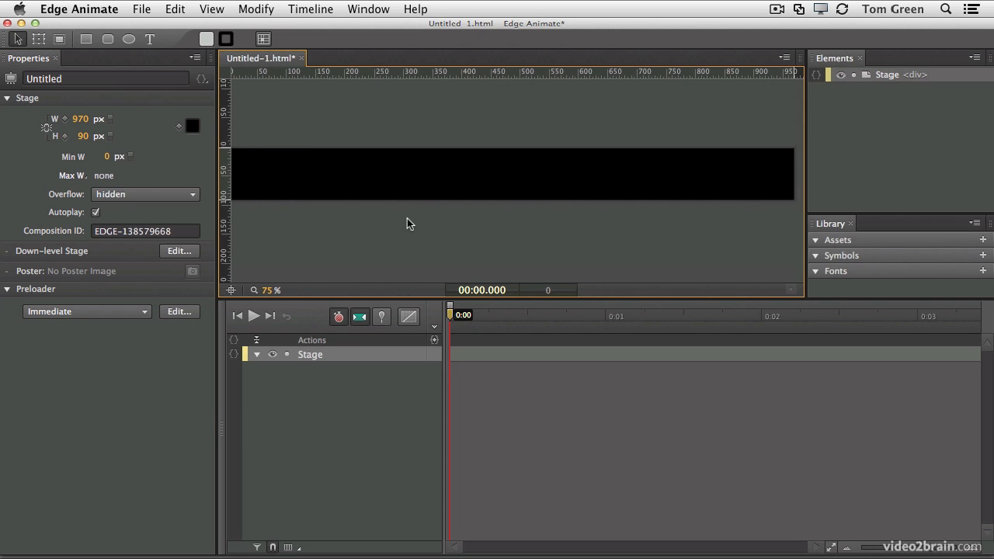
pyautogui.click(139, 9)
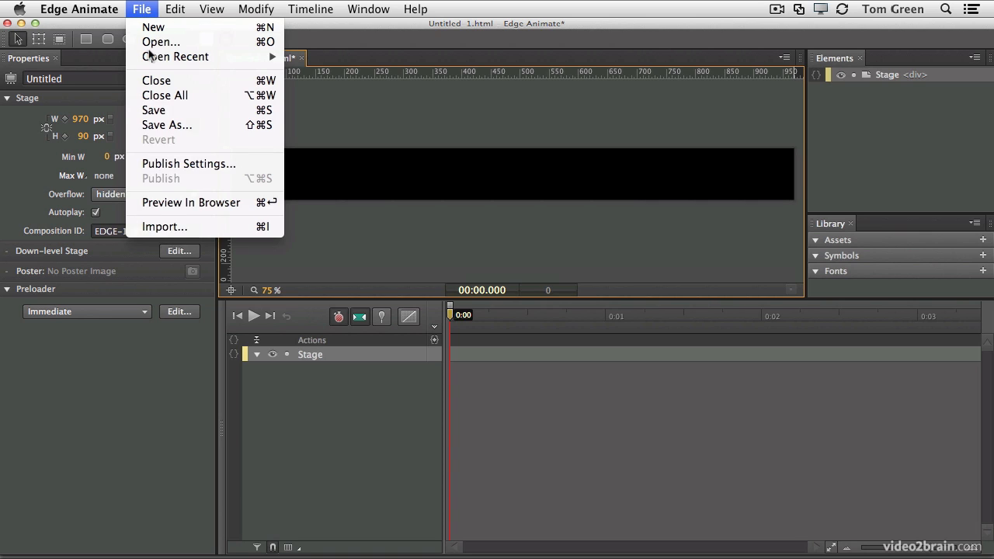
pyautogui.click(158, 227)
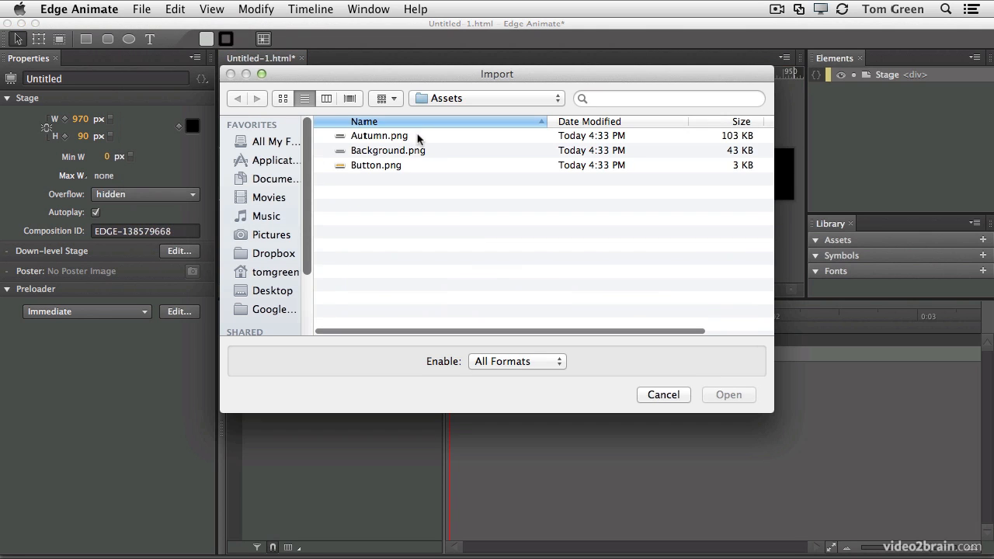
pyautogui.click(403, 137)
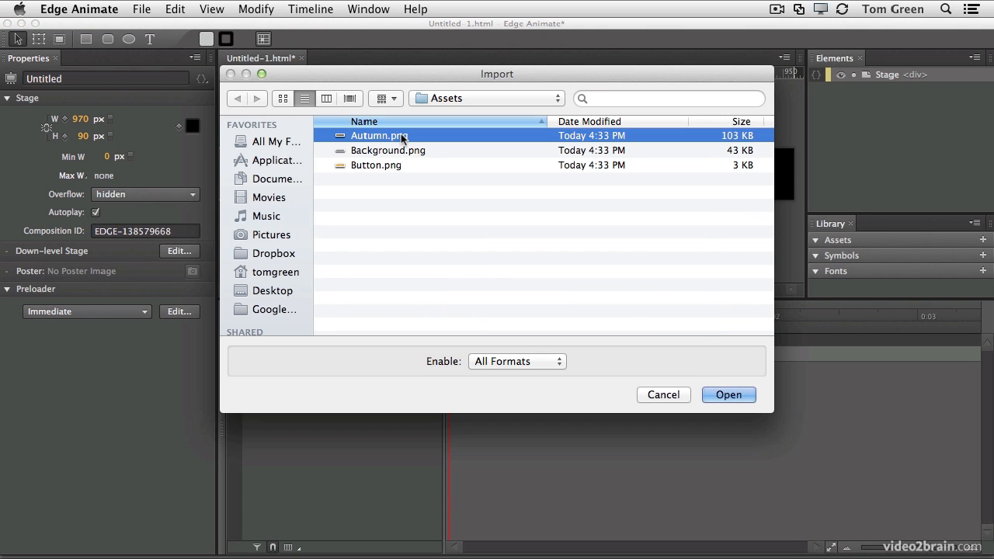
pyautogui.keyDown('shift'); pyautogui.click(392, 151); pyautogui.keyUp('shift')
pyautogui.keyDown('shift'); pyautogui.click(381, 165); pyautogui.keyUp('shift')
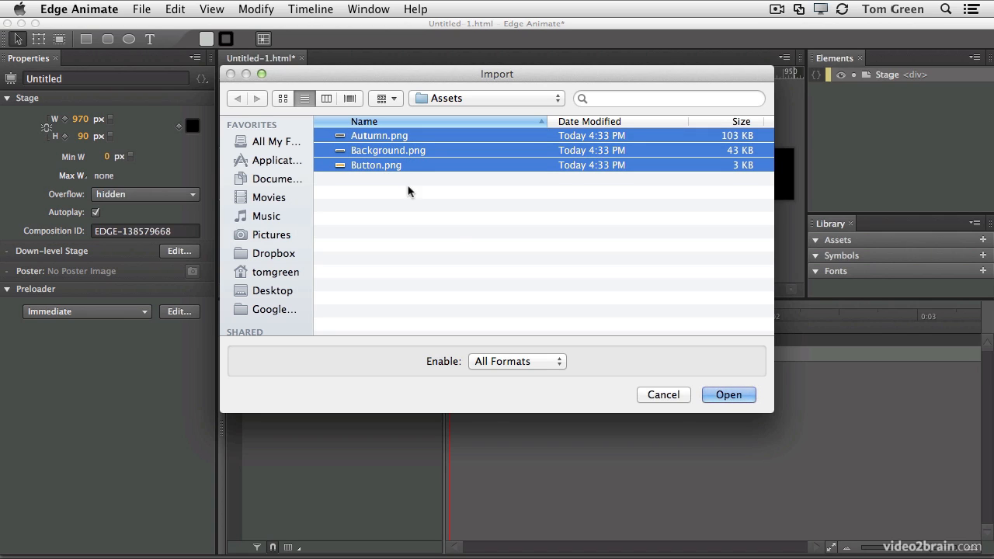
pyautogui.click(736, 396)
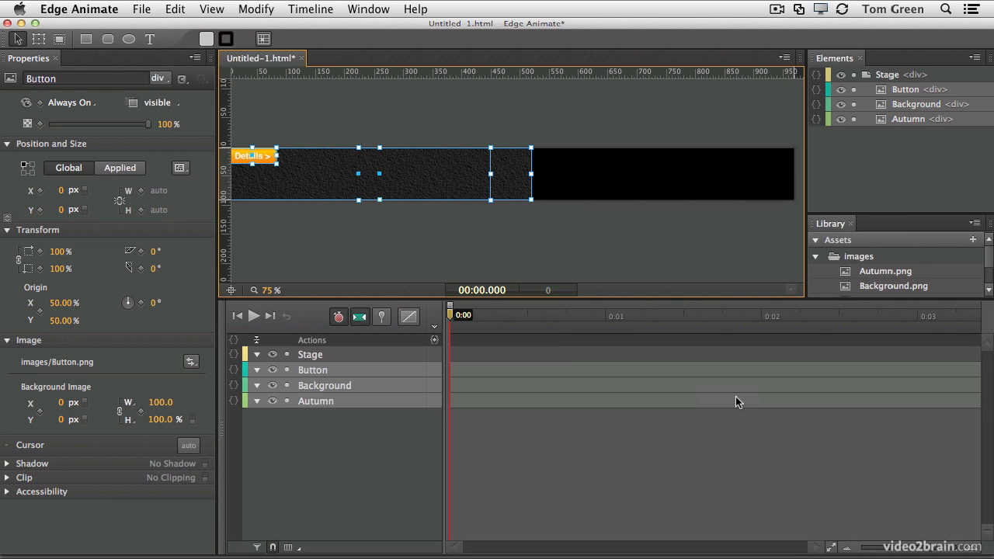
pyautogui.click(510, 233)
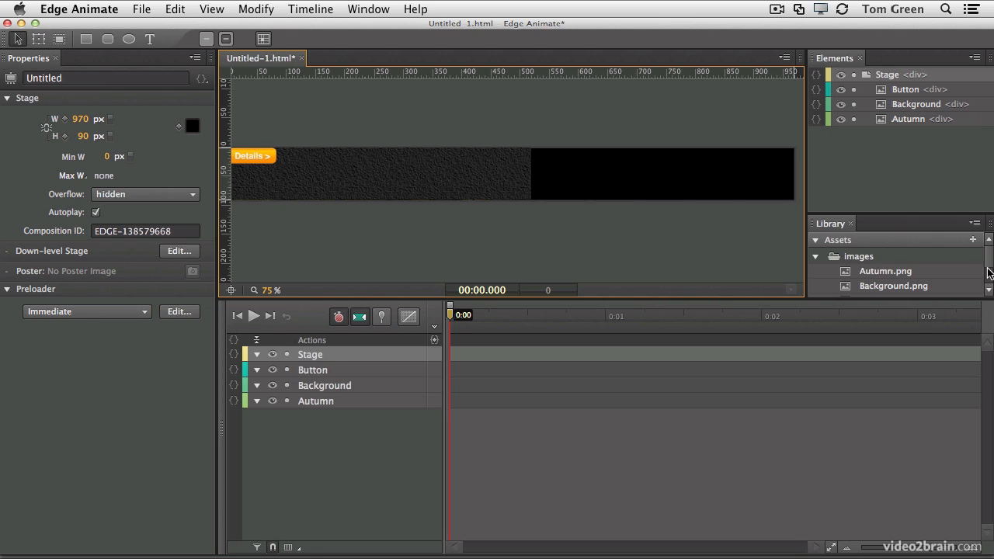
# Move the Background image to X 450 px, flush with the stage's right end, and place the Details button over its right part.
pyautogui.scroll(-3, 991, 271)
pyautogui.scroll(3, 991, 271)
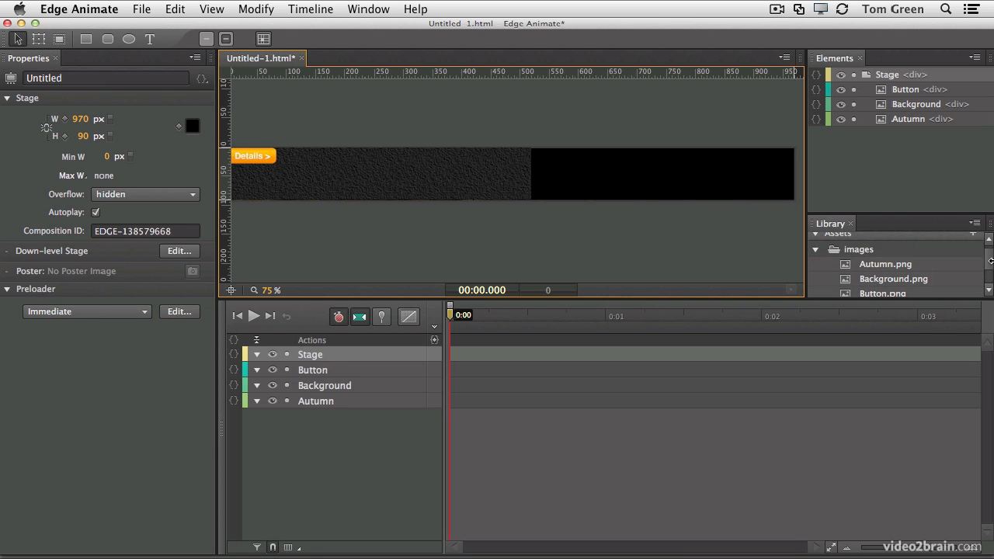
pyautogui.click(320, 173)
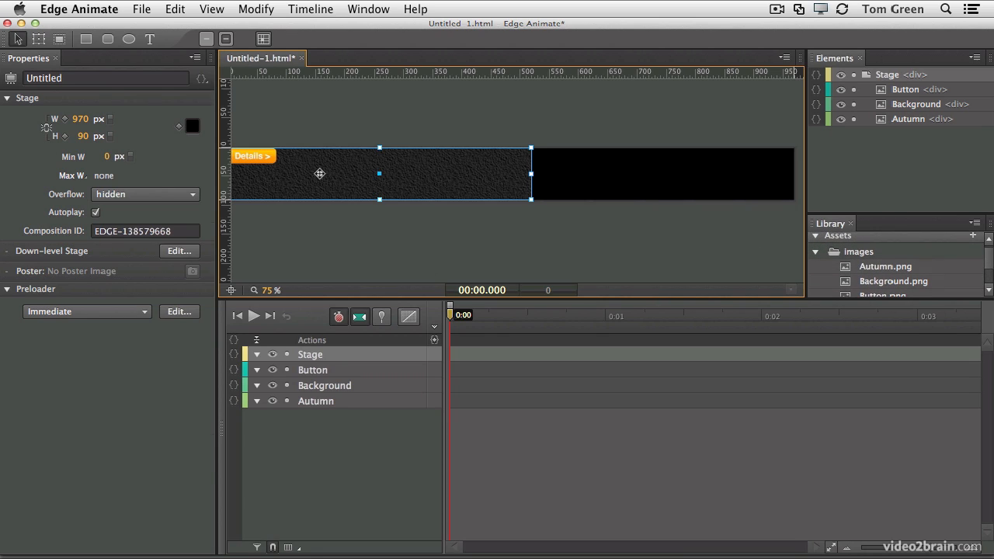
pyautogui.moveTo(321, 174); pyautogui.dragTo(582, 176)
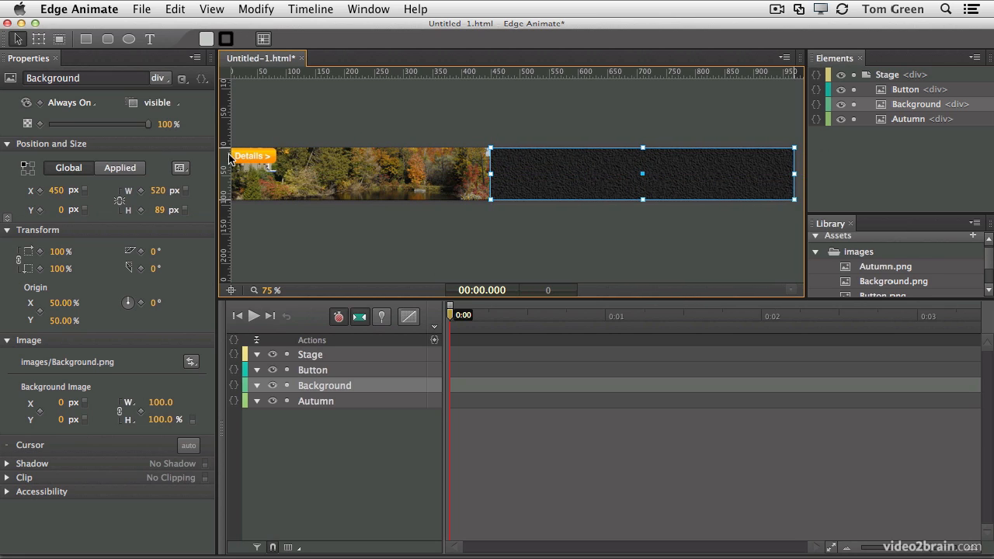
pyautogui.moveTo(252, 157); pyautogui.dragTo(751, 174)
pyautogui.click(435, 104)
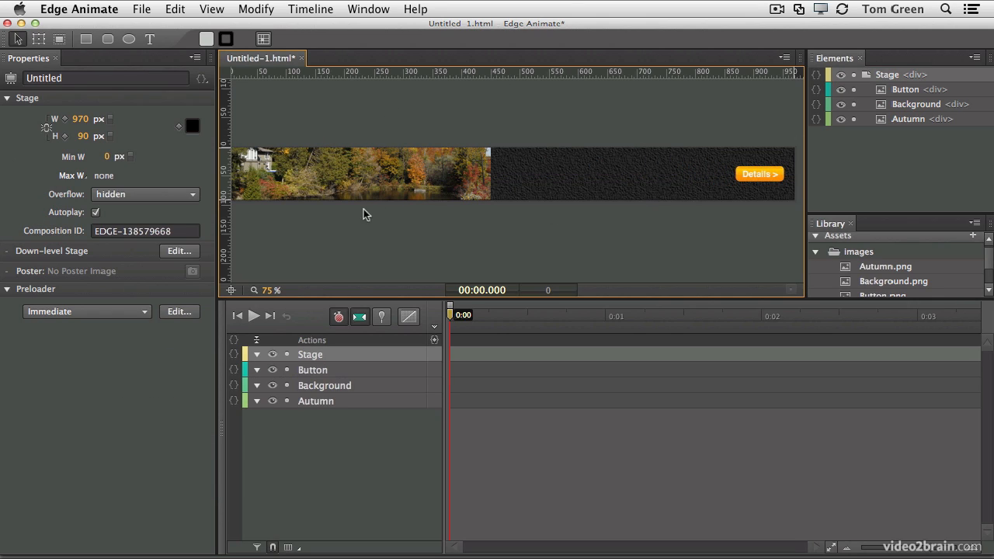
# Add the text "Autumn" on the dark background image at about X 492, Y 25 px.
pyautogui.click(147, 40)
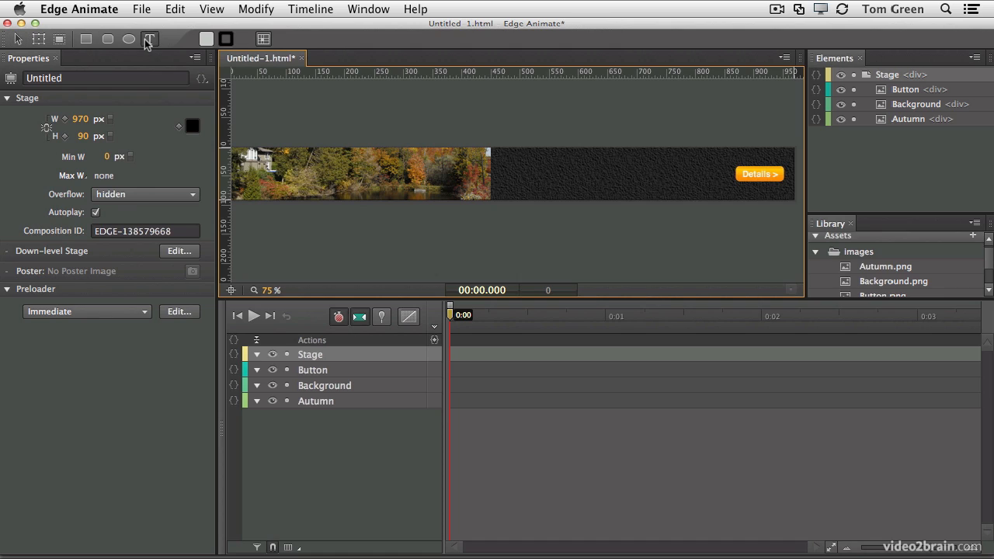
pyautogui.click(515, 161)
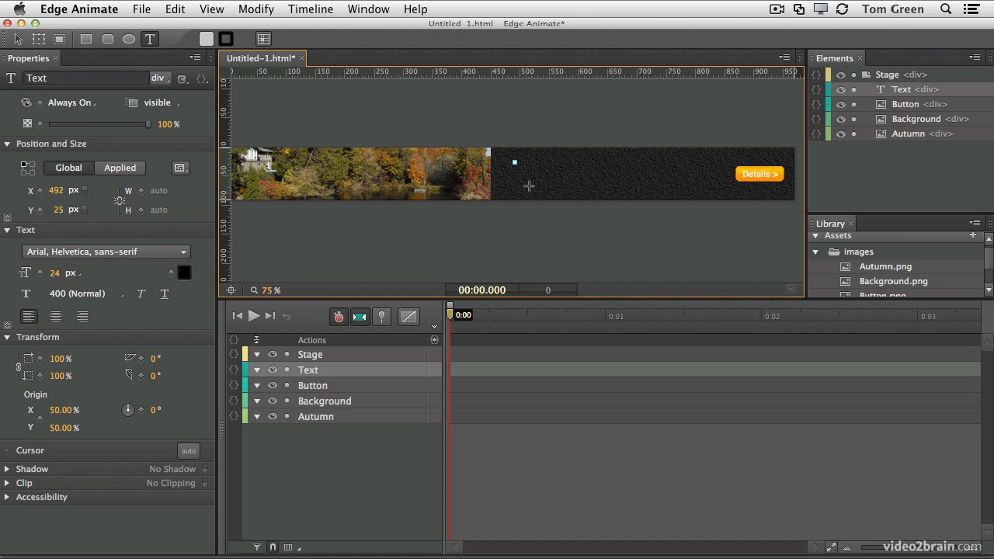
pyautogui.write('A')
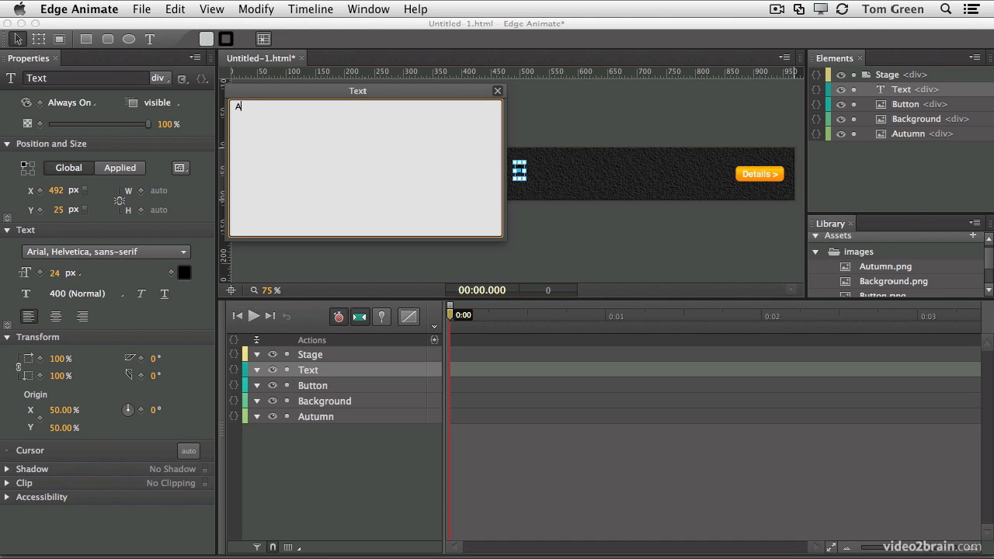
pyautogui.write('utumn')
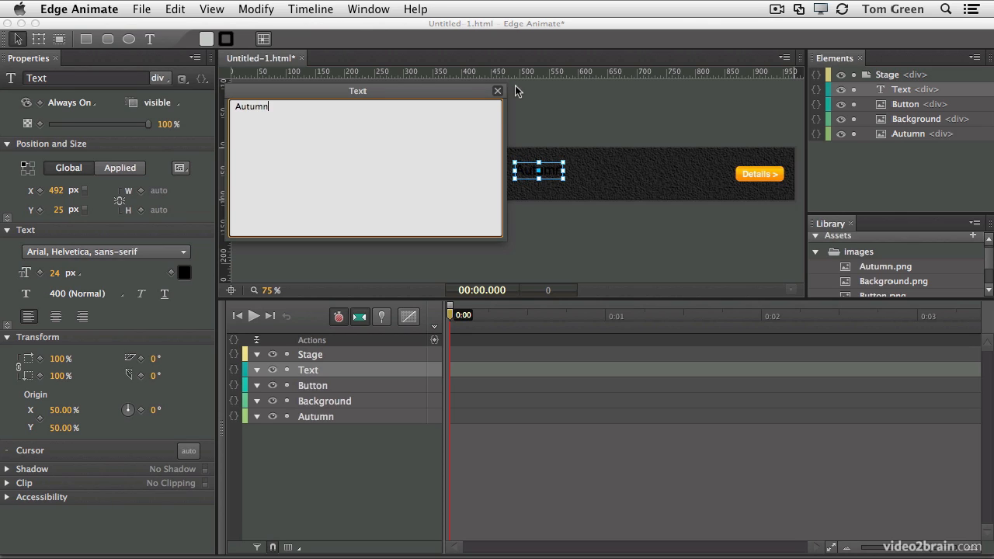
pyautogui.click(497, 91)
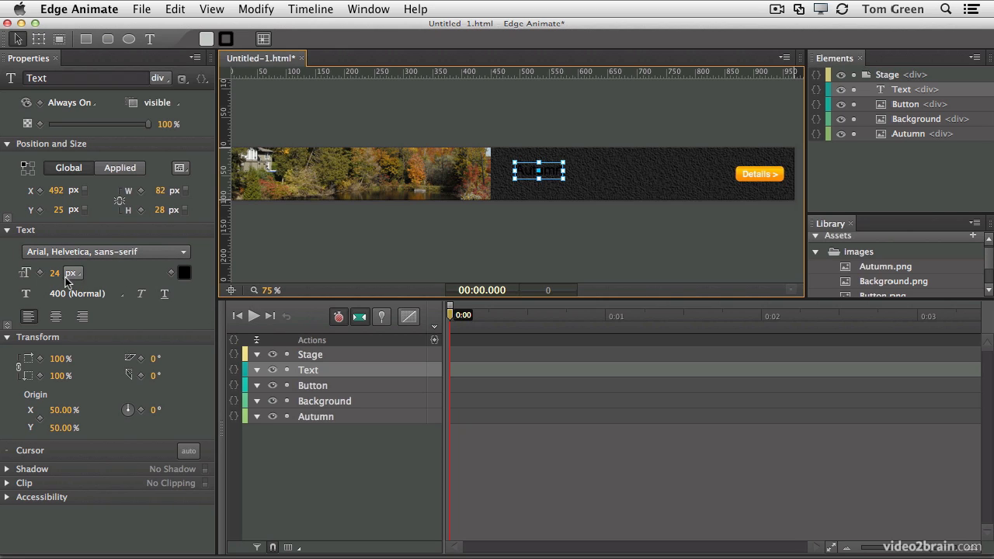
# Make the "Autumn" text white and set its font size to 40 px.
pyautogui.click(184, 274)
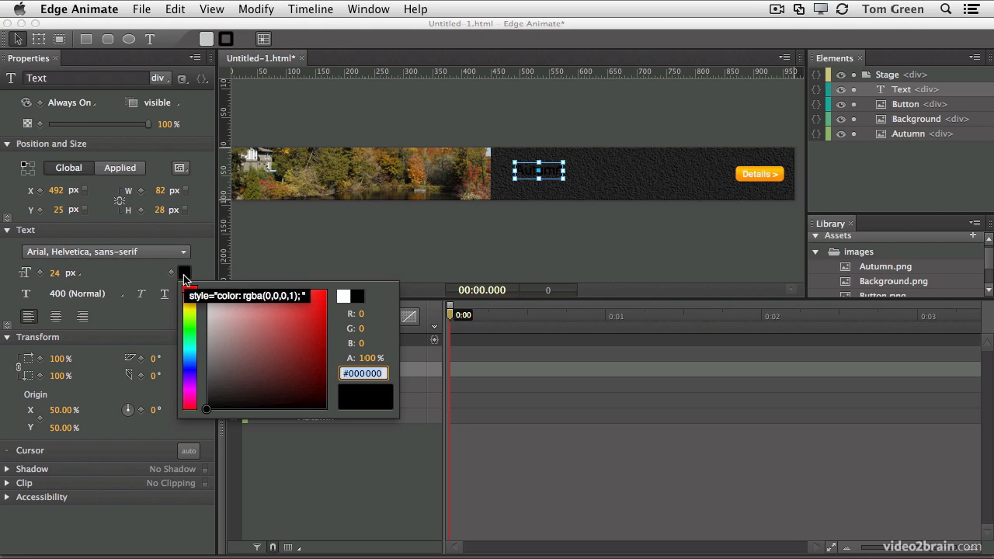
pyautogui.click(344, 295)
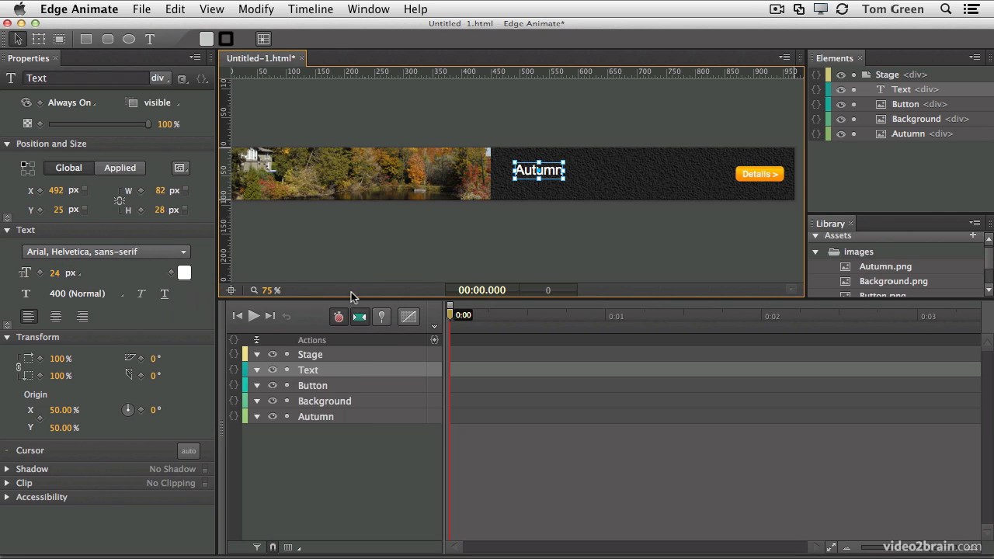
pyautogui.click(55, 274)
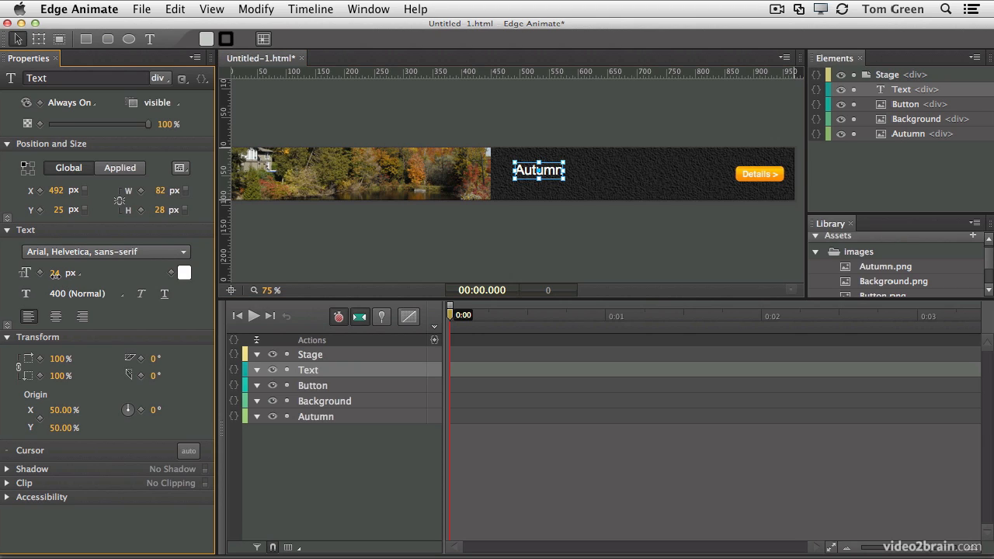
pyautogui.moveTo(55, 274); pyautogui.dragTo(72, 275)
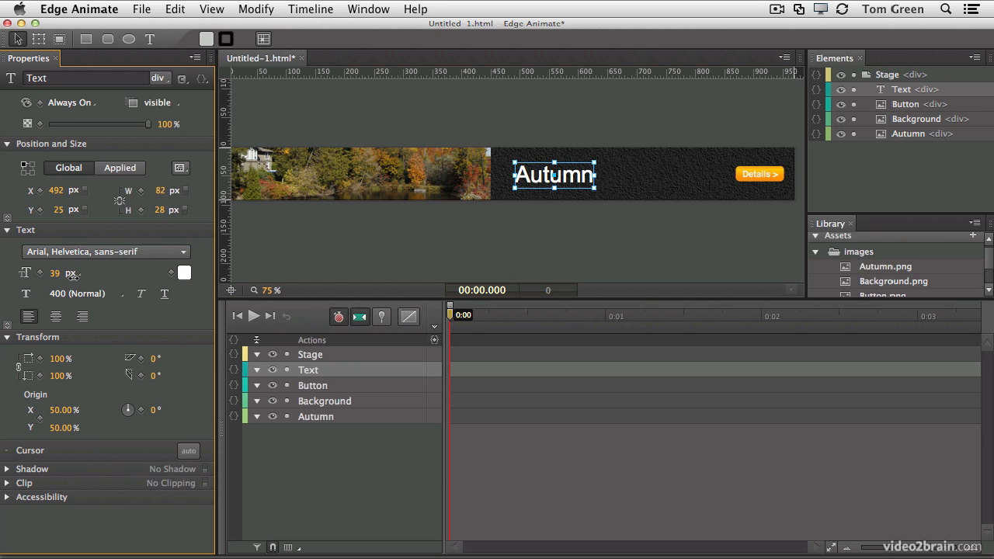
pyautogui.click(456, 228)
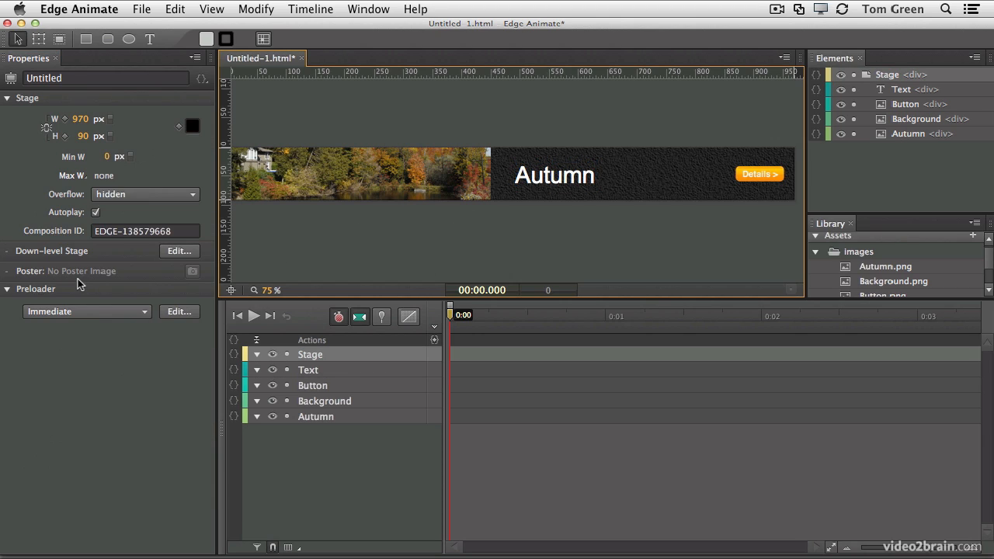
# Set the "Autumn" text weight to 700 (Bold) and move it over the autumn photo at about X 109, Y 22 px.
pyautogui.click(520, 177)
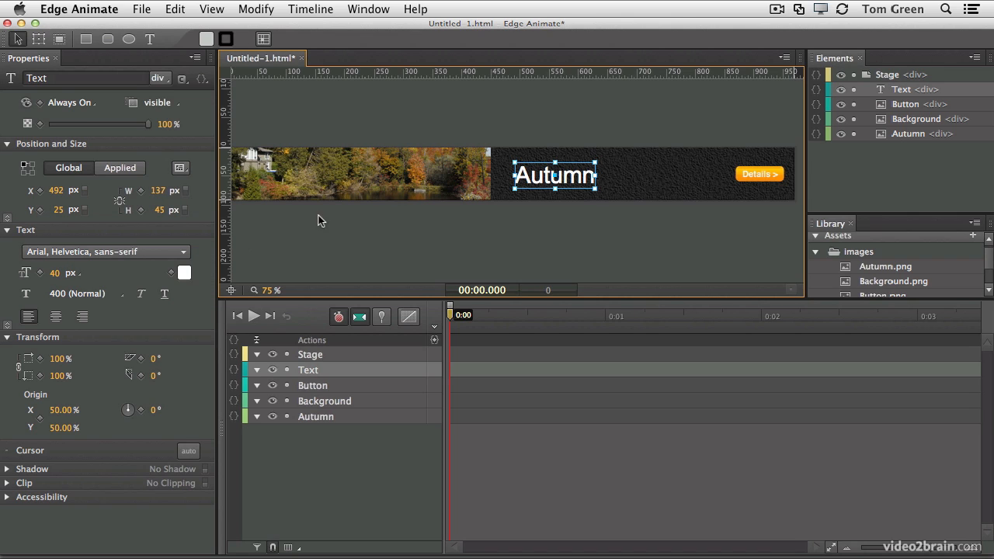
pyautogui.click(66, 295)
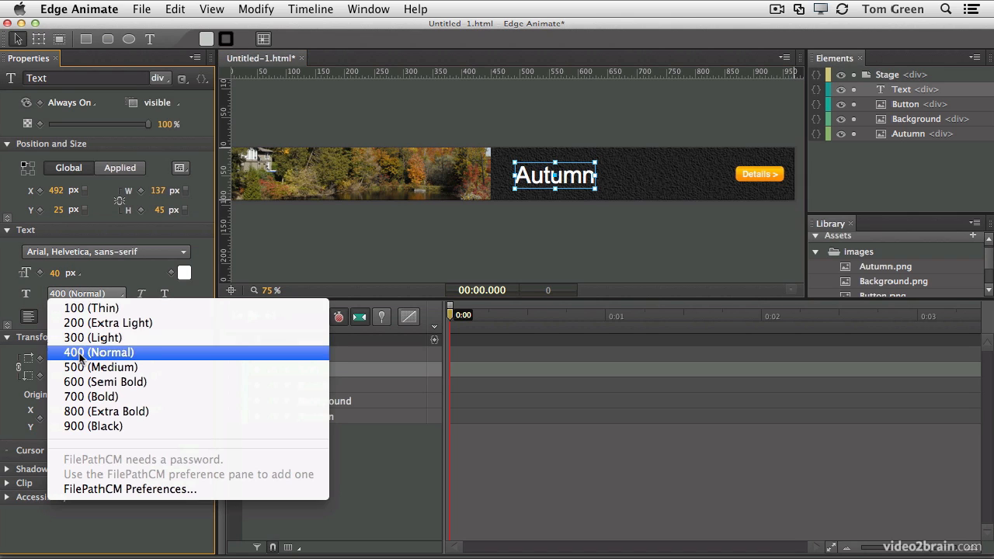
pyautogui.click(82, 397)
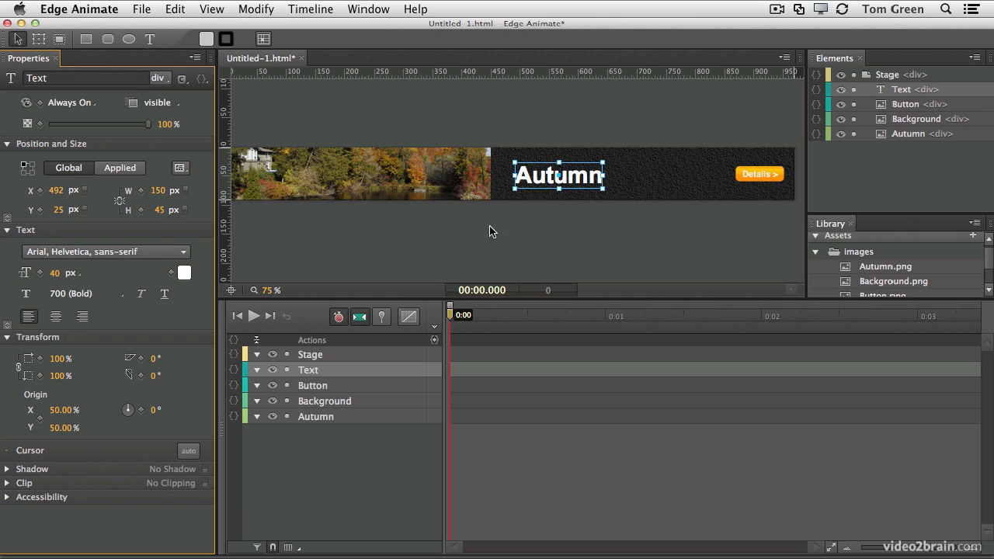
pyautogui.moveTo(539, 179); pyautogui.dragTo(314, 178)
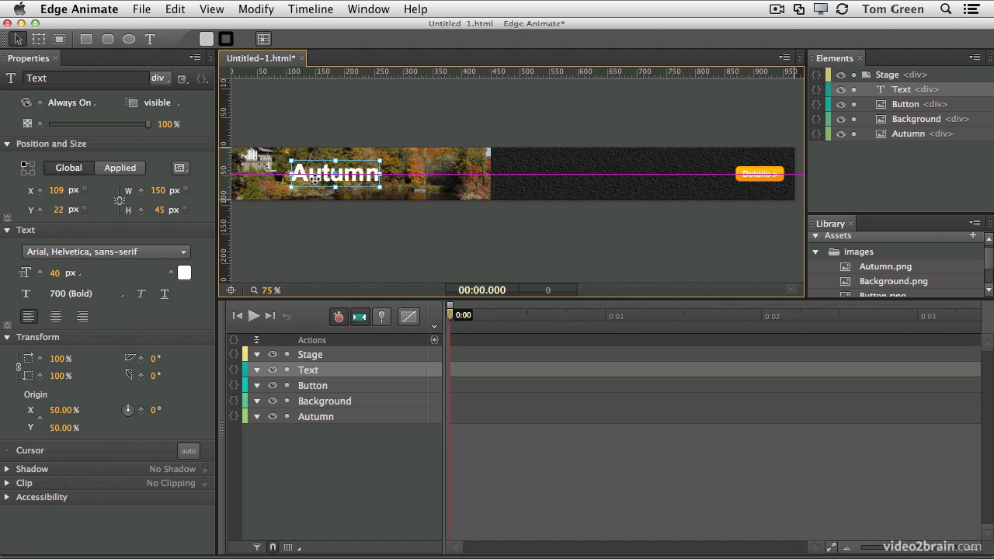
pyautogui.moveTo(315, 178); pyautogui.dragTo(314, 177)
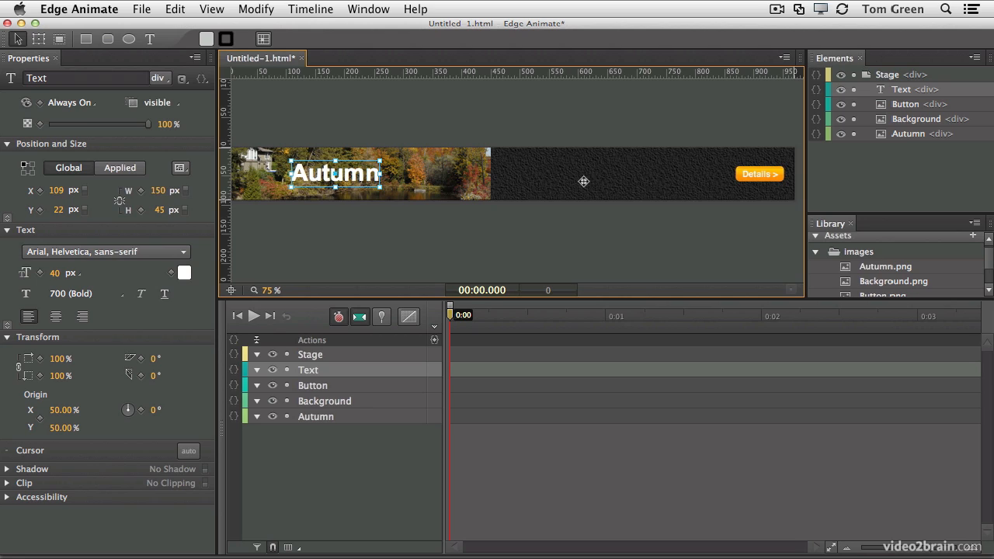
# Add the text "A collection of color" on the dark background image and move it to about X 495, Y 22 px.
pyautogui.click(150, 39)
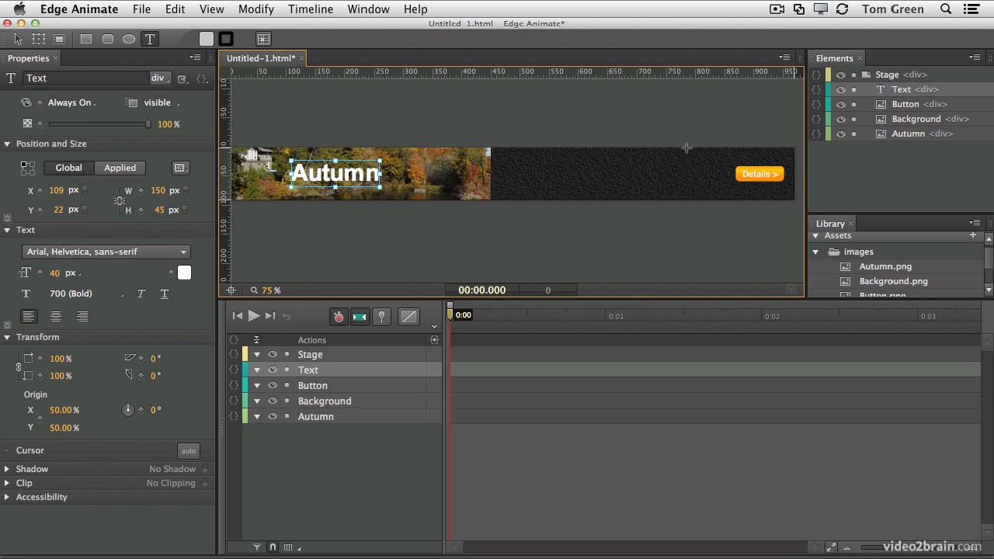
pyautogui.click(590, 176)
pyautogui.write('A')
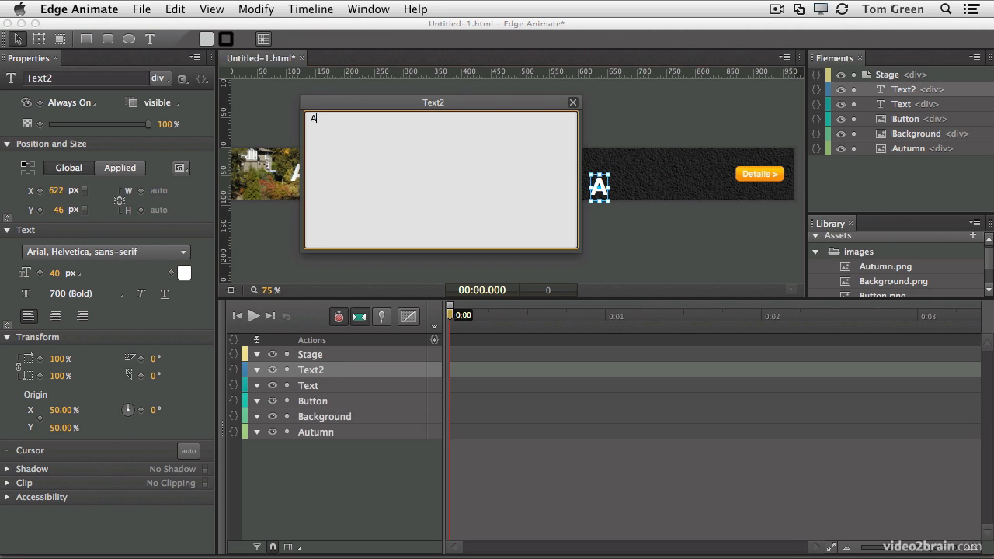
pyautogui.write(' collect')
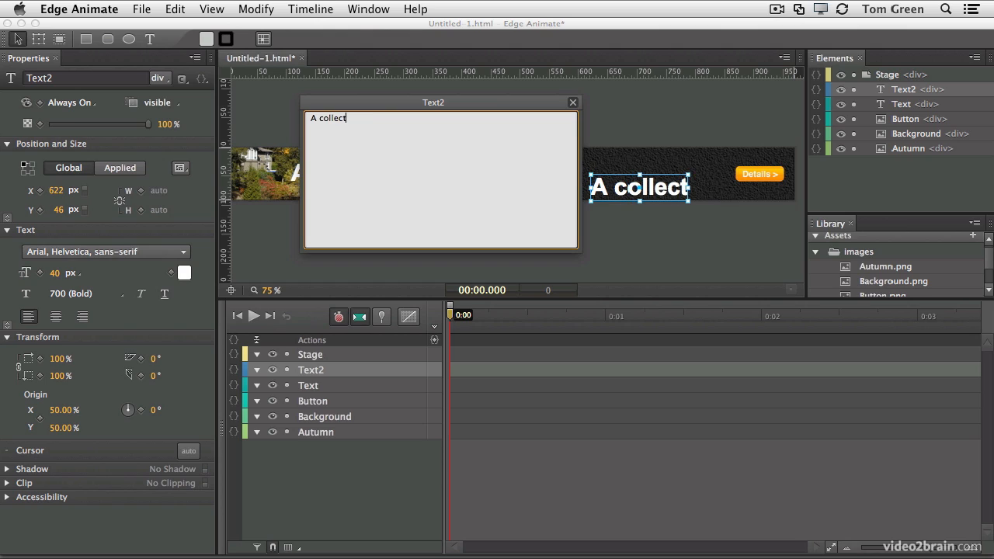
pyautogui.write('ion of color')
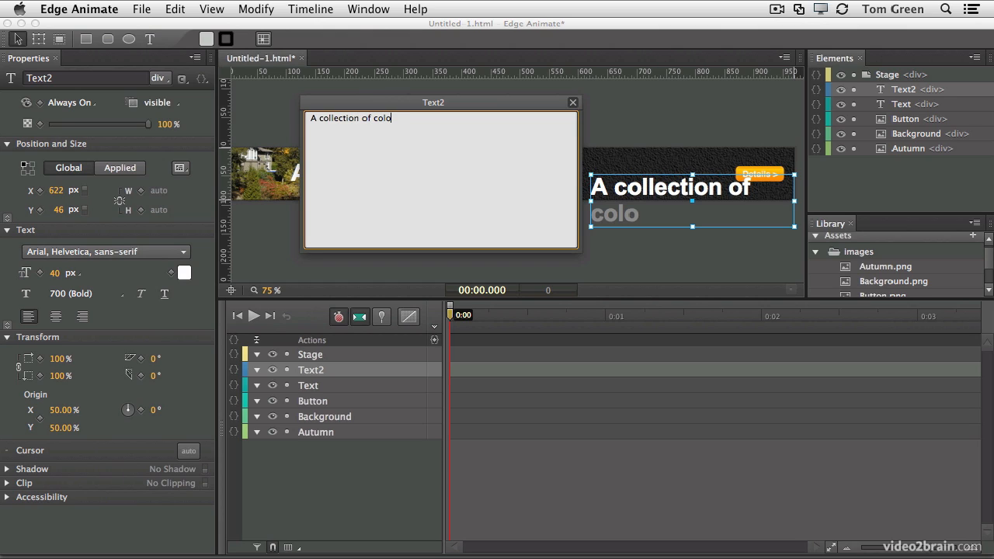
pyautogui.click(573, 103)
pyautogui.moveTo(626, 191); pyautogui.dragTo(552, 177)
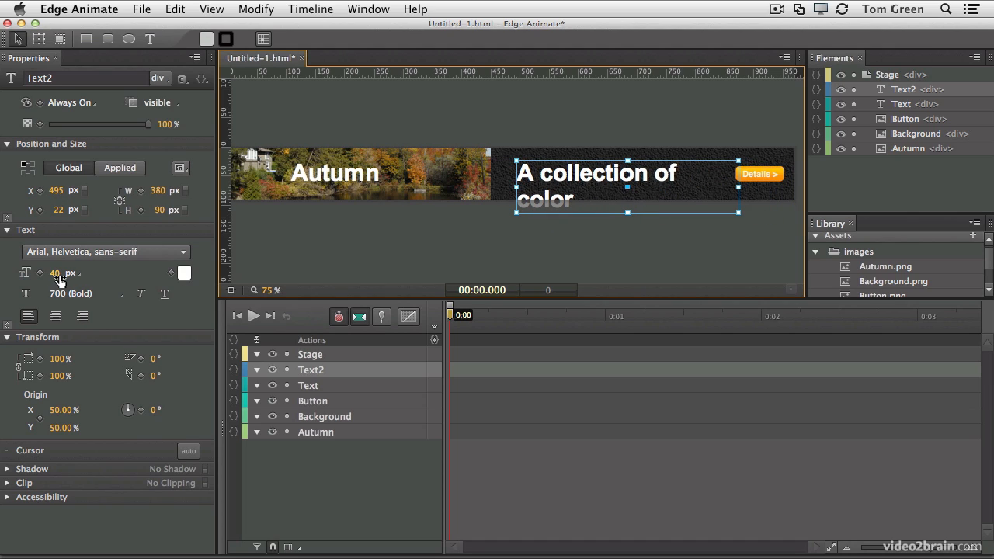
# Set the "A collection of color" text to 24 px and 400 (Normal) weight, and move it to about X 594, Y 31 px.
pyautogui.moveTo(56, 273); pyautogui.dragTo(44, 273)
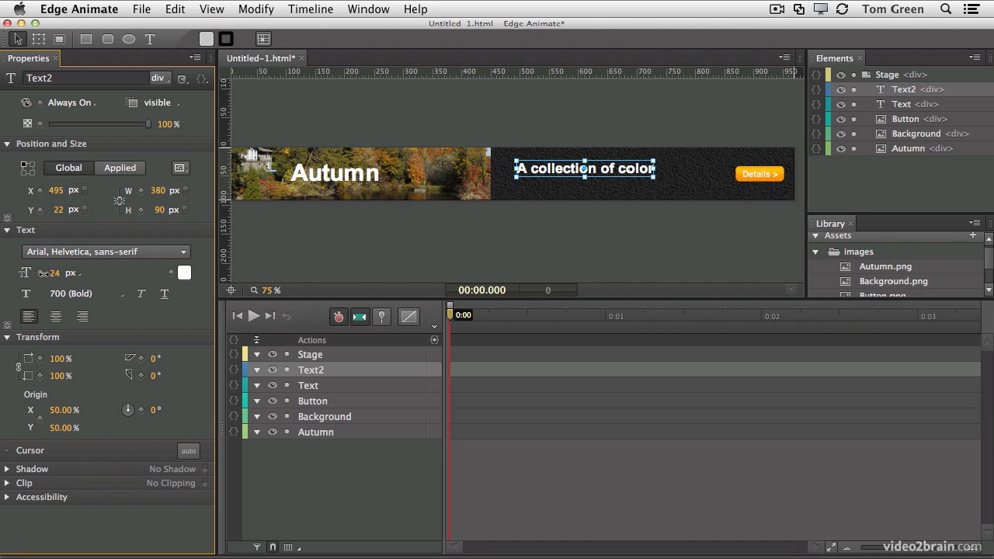
pyautogui.click(80, 294)
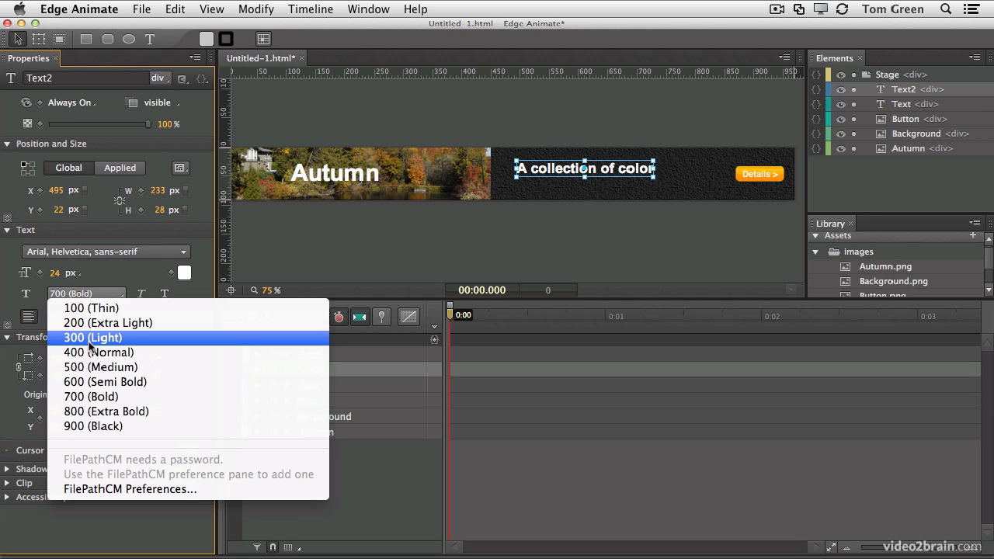
pyautogui.click(203, 348)
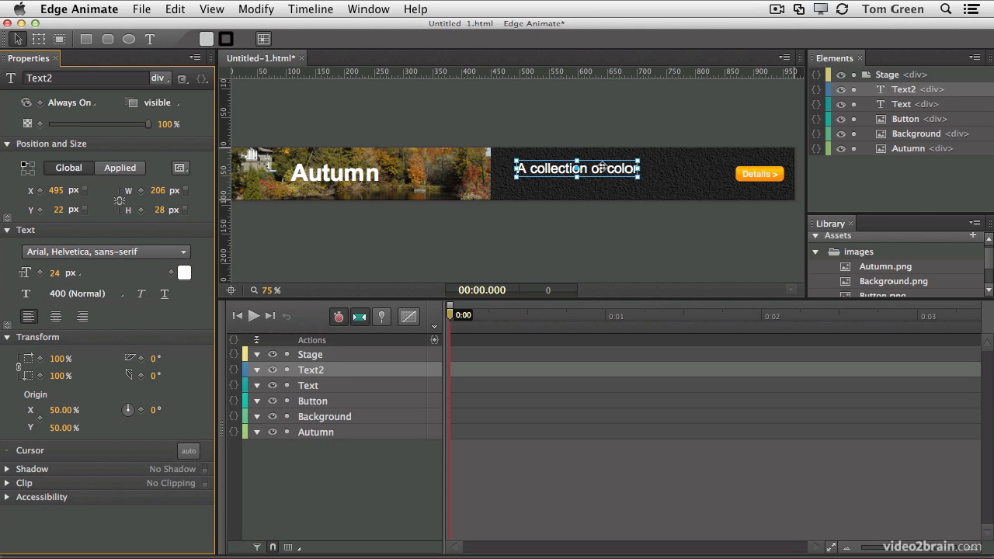
pyautogui.moveTo(607, 169); pyautogui.dragTo(661, 174)
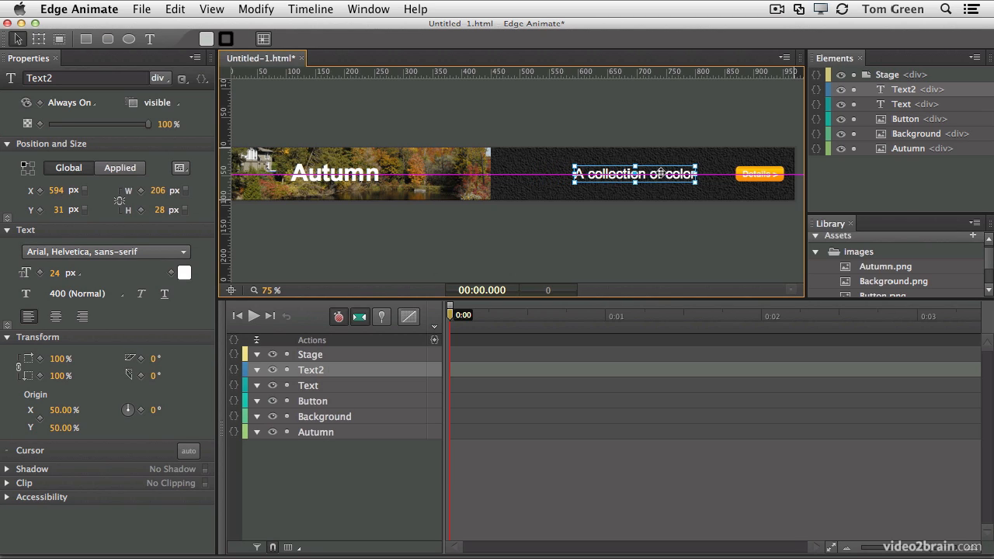
pyautogui.click(576, 113)
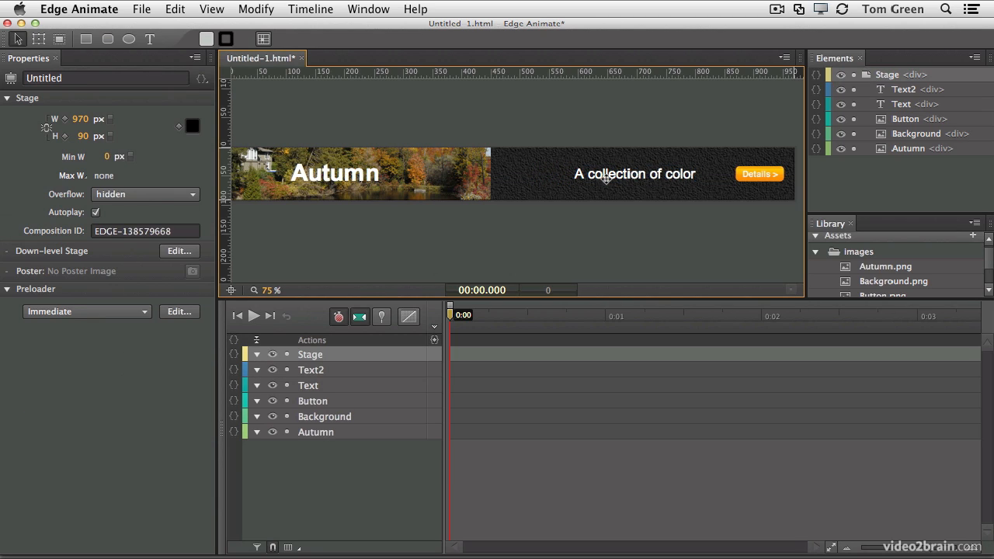
pyautogui.click(607, 176)
pyautogui.keyDown('shift'); pyautogui.click(334, 175); pyautogui.keyUp('shift')
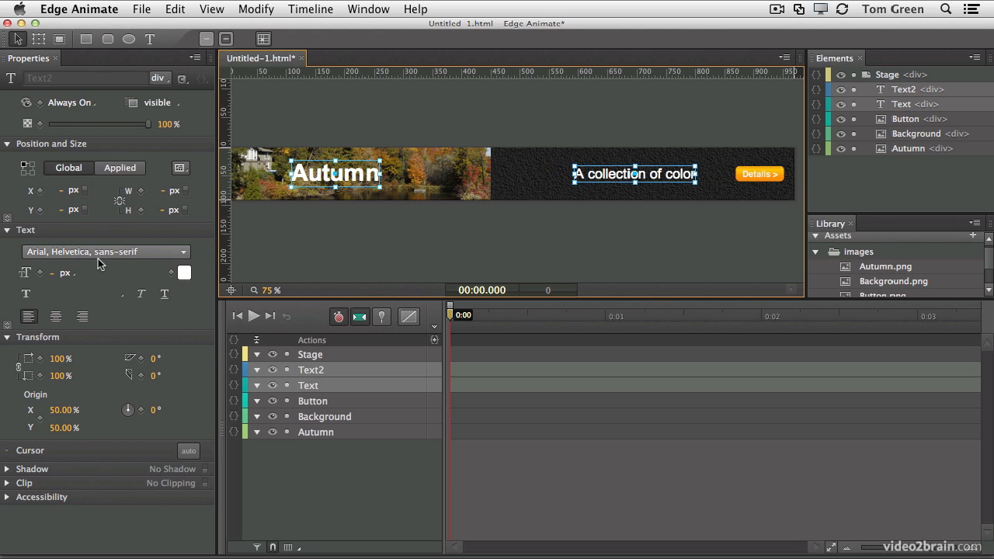
pyautogui.click(98, 258)
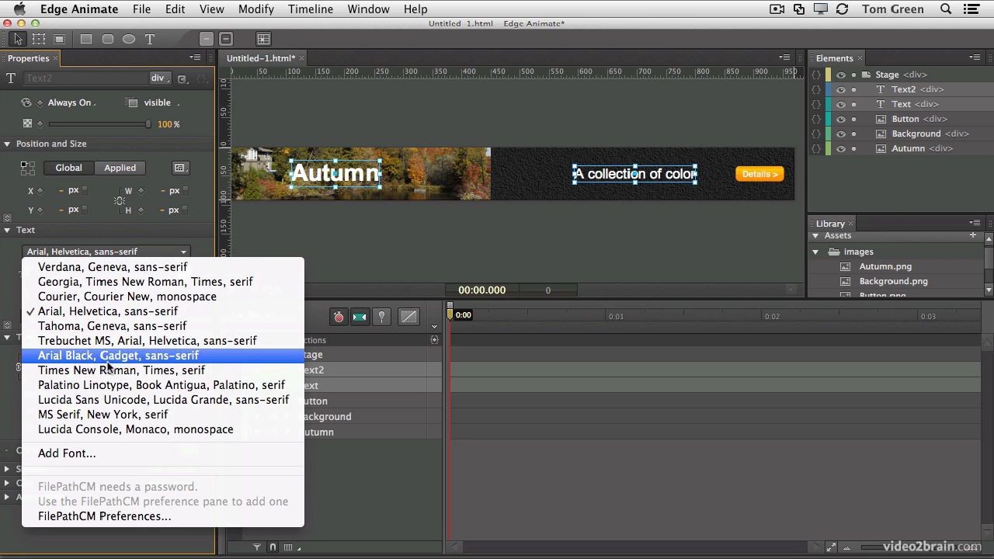
pyautogui.click(315, 228)
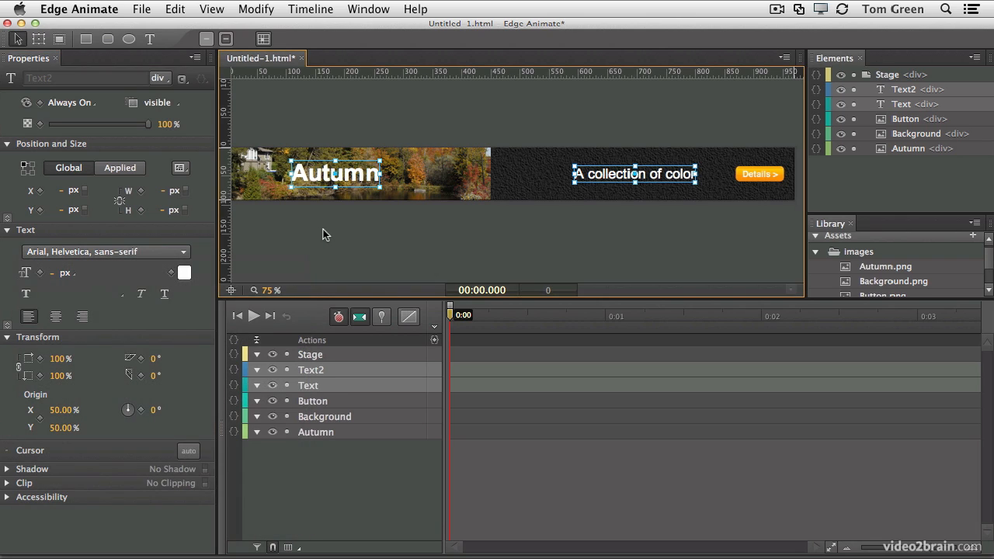
pyautogui.click(323, 230)
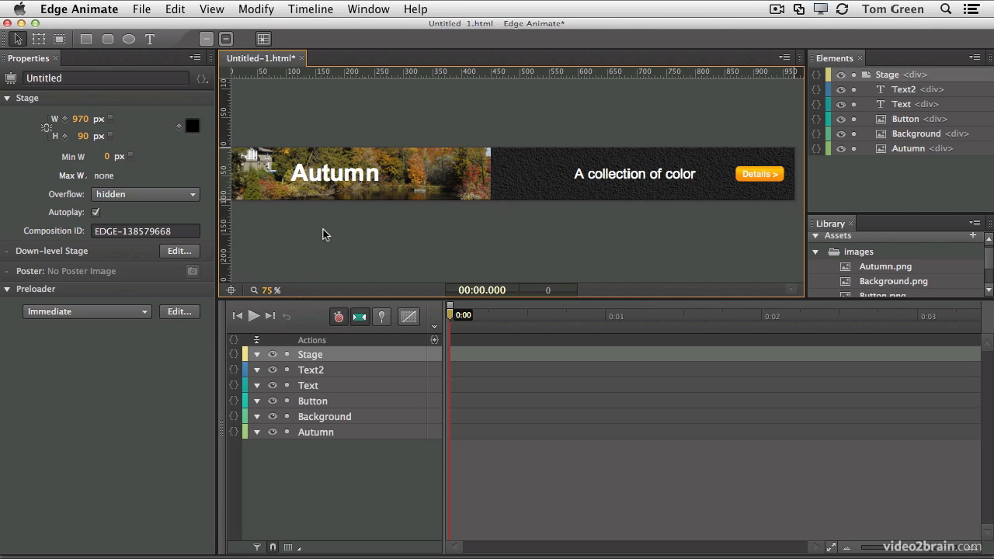
# Select both text captions, switch to the Typekit Editor in Chrome and copy the kit's default embed code.
pyautogui.click(328, 179)
pyautogui.keyDown('shift'); pyautogui.click(626, 174); pyautogui.keyUp('shift')
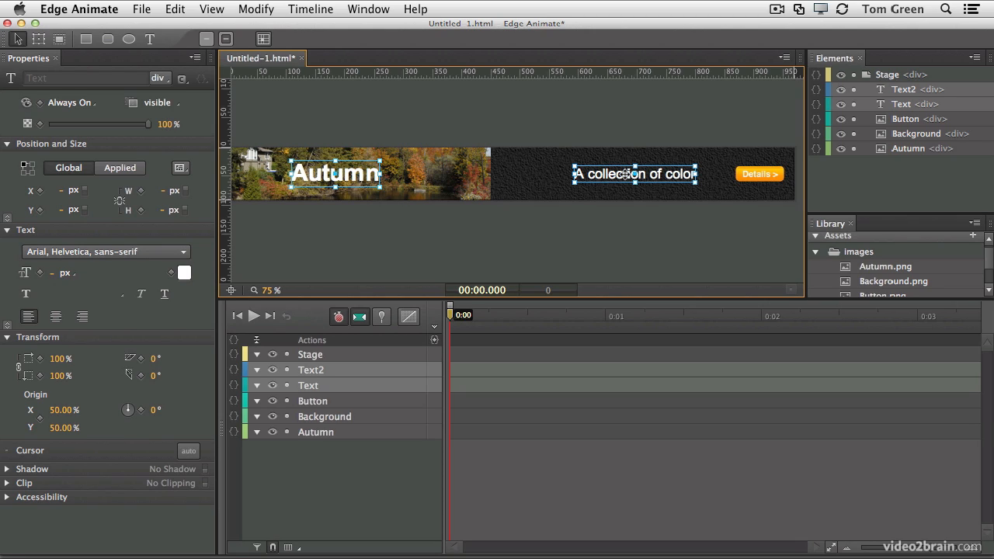
pyautogui.press('super+Tab')
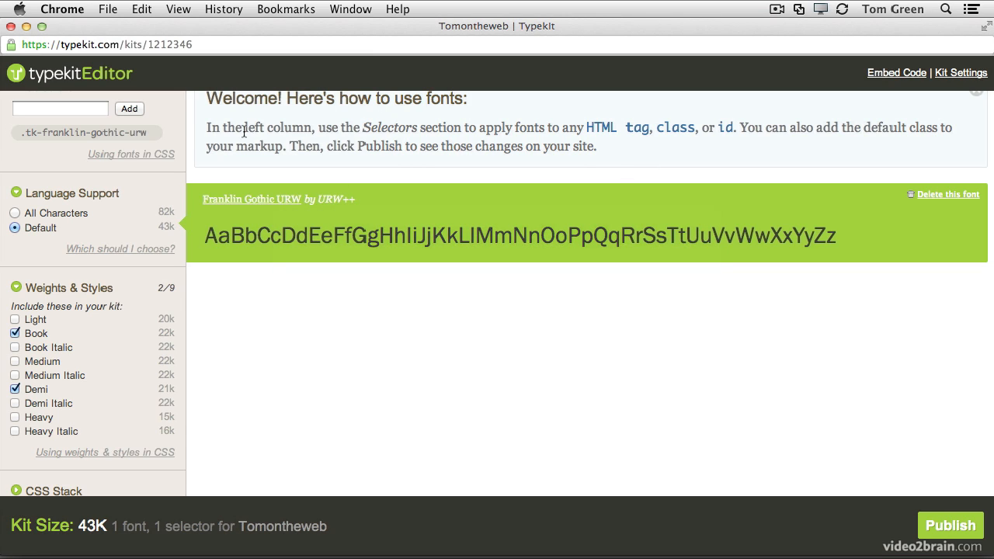
pyautogui.scroll(1, 117, 173)
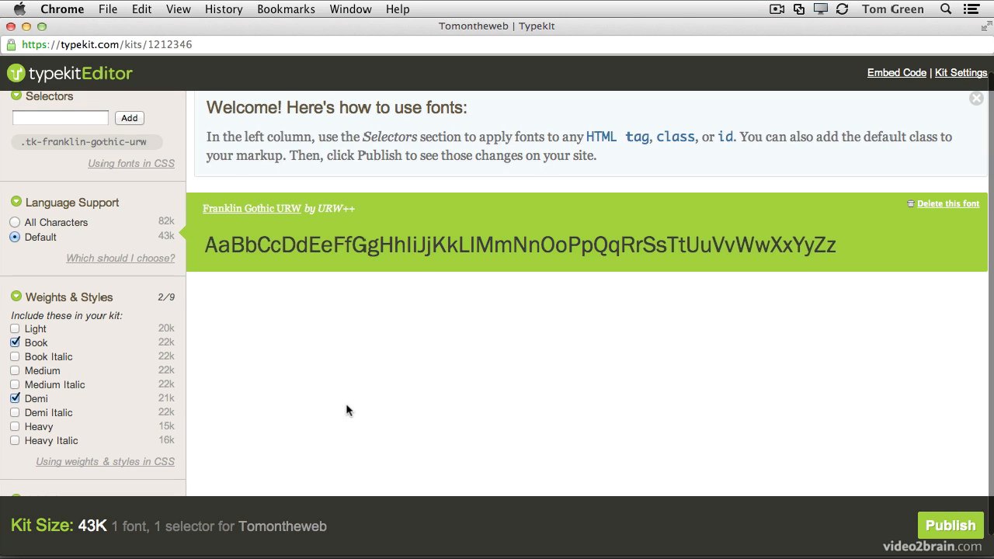
pyautogui.click(902, 77)
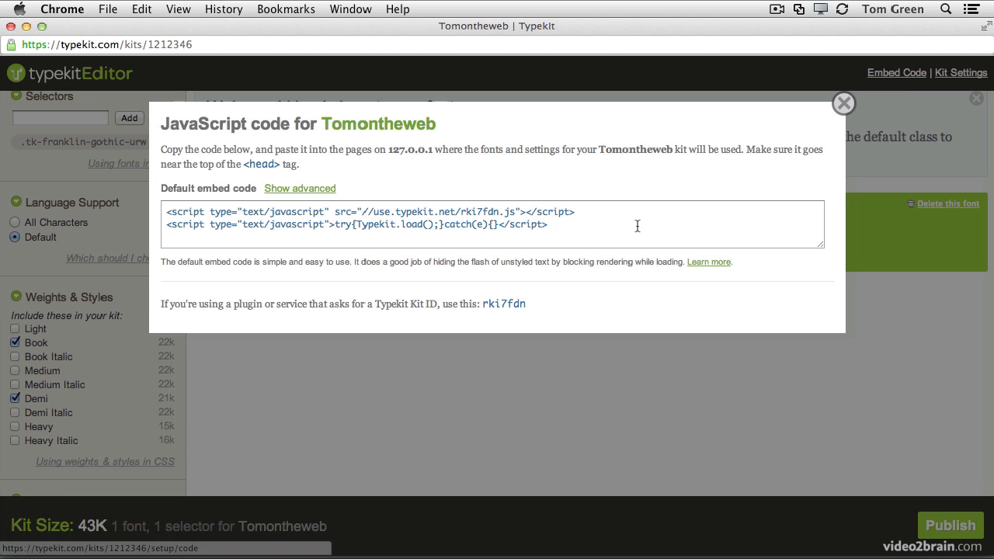
pyautogui.moveTo(566, 225); pyautogui.dragTo(147, 208)
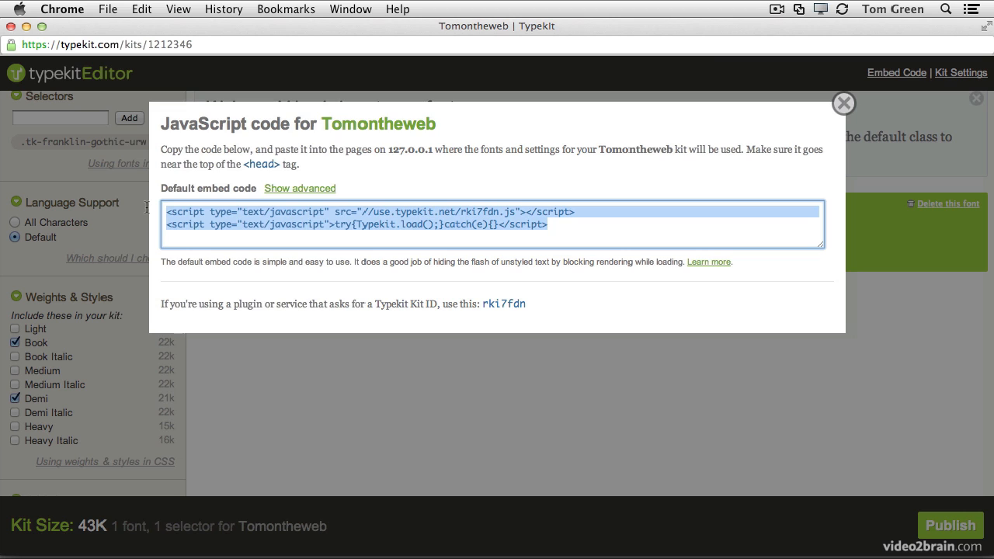
pyautogui.press('super+c')
# Switch to Edge Animate, start adding a web font to the library and paste the copied script as its embed code.
pyautogui.press('super+Tab')
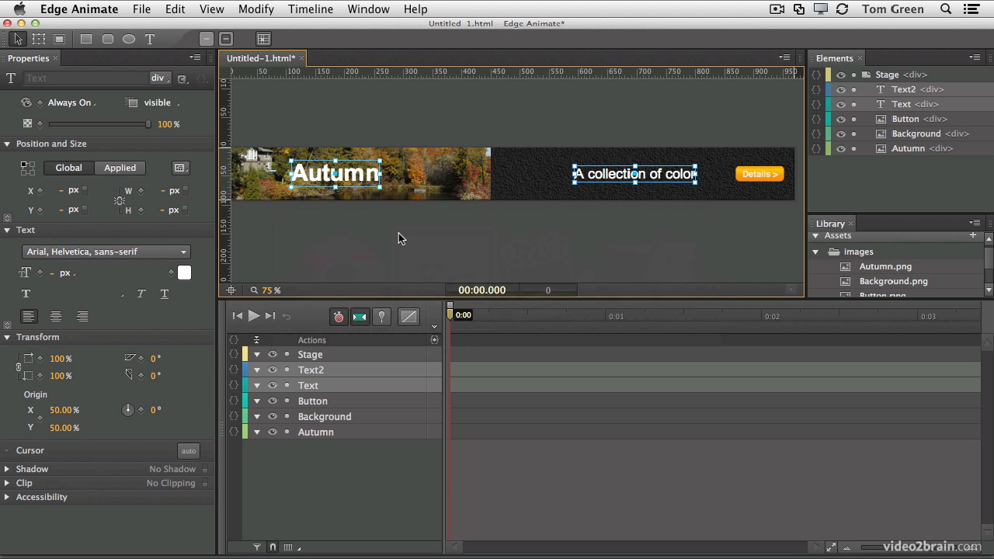
pyautogui.moveTo(988, 258); pyautogui.dragTo(988, 281)
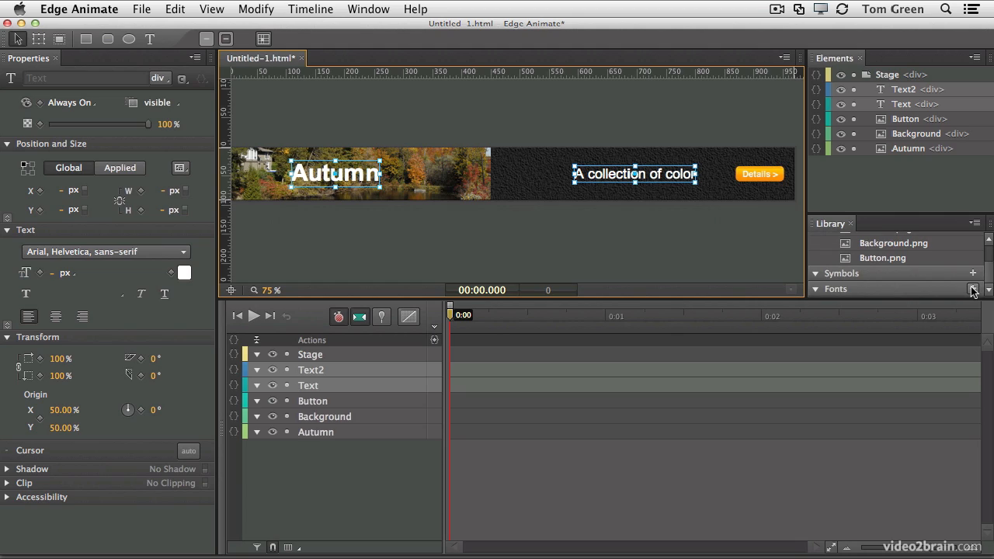
pyautogui.click(974, 289)
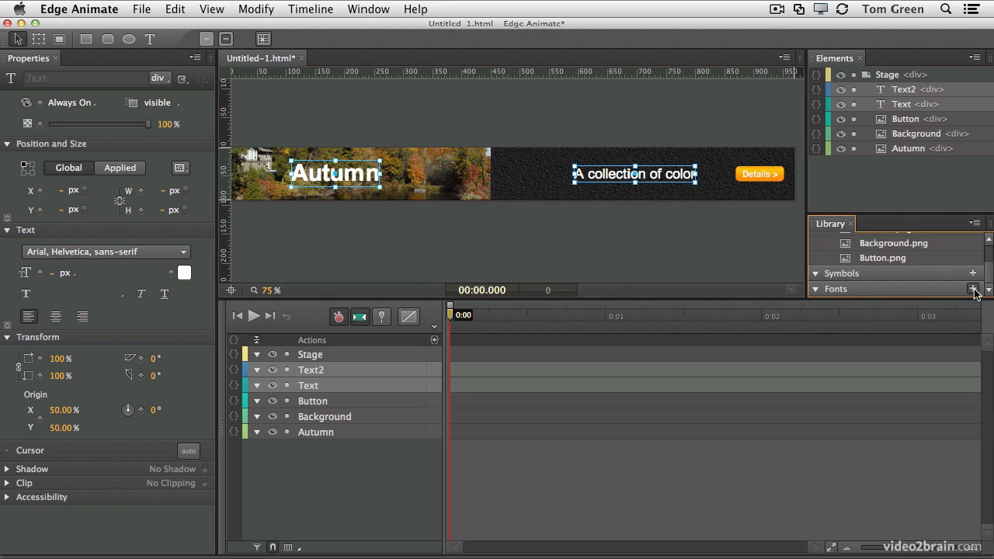
pyautogui.click(350, 199)
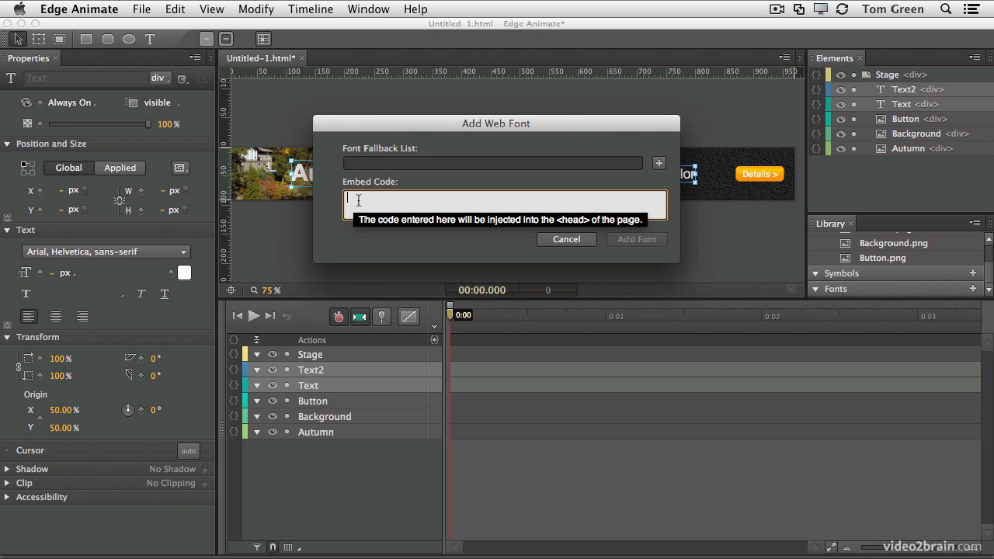
pyautogui.press('super+v')
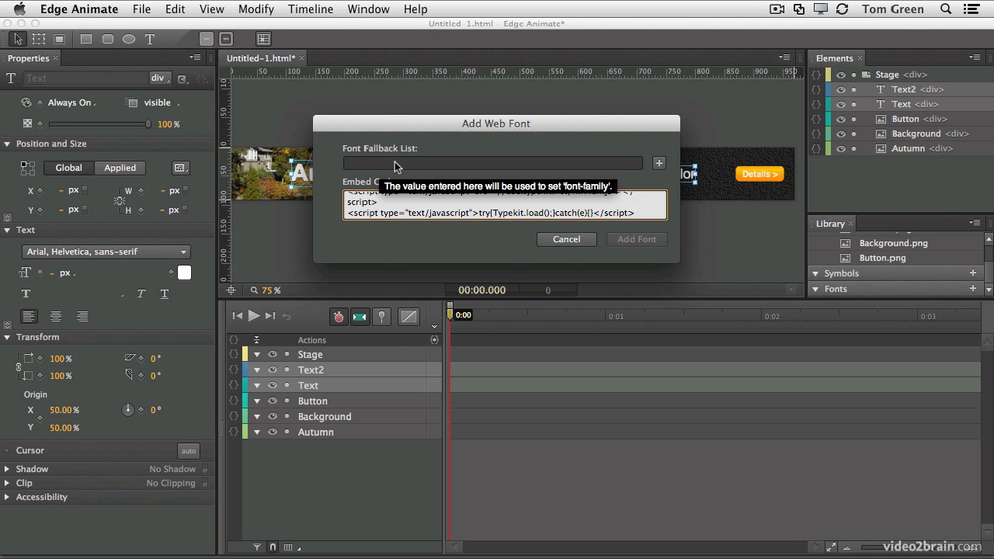
# Switch to the Typekit Editor, copy the font-family value "franklin-gothic-urw",sans-serif from the CSS fallback example and publish the kit.
pyautogui.press('super+Tab')
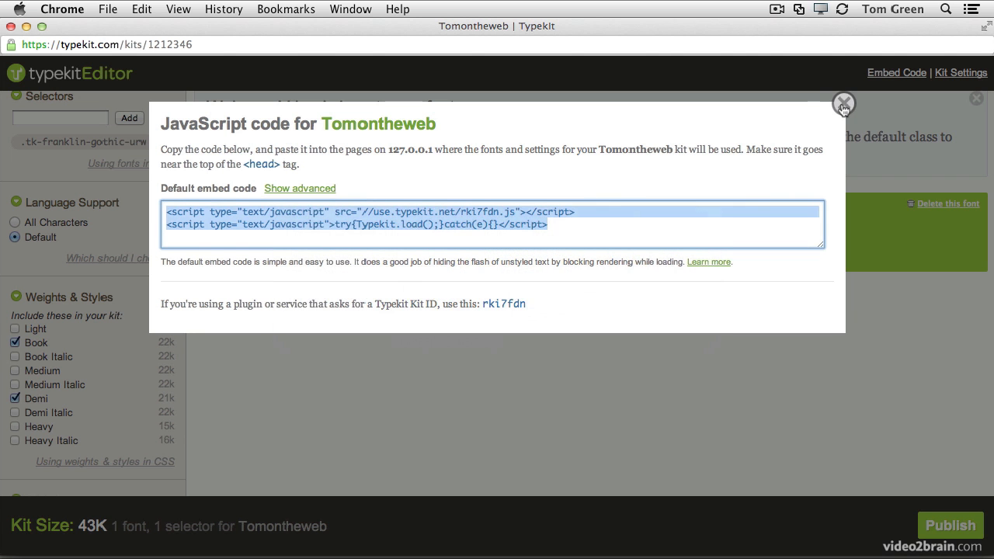
pyautogui.click(843, 106)
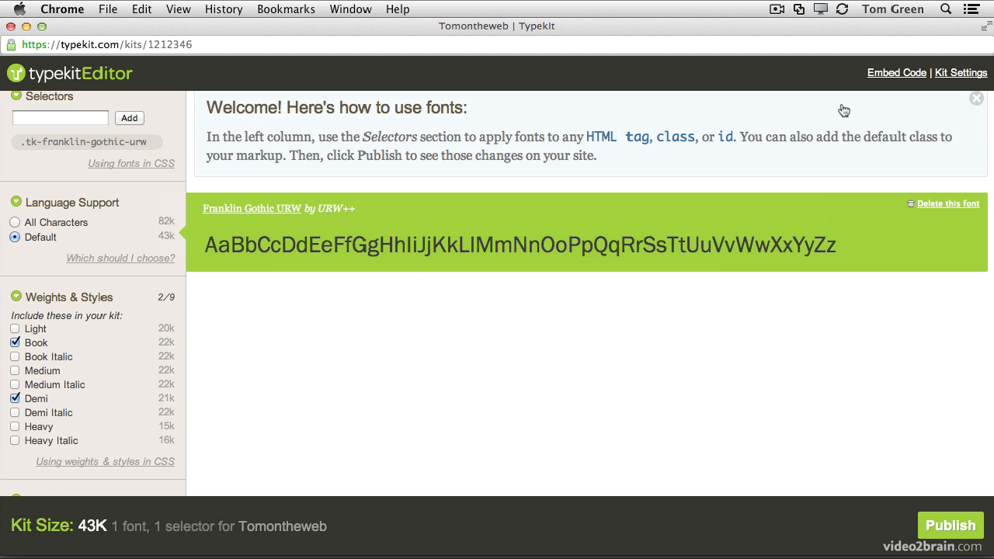
pyautogui.click(122, 165)
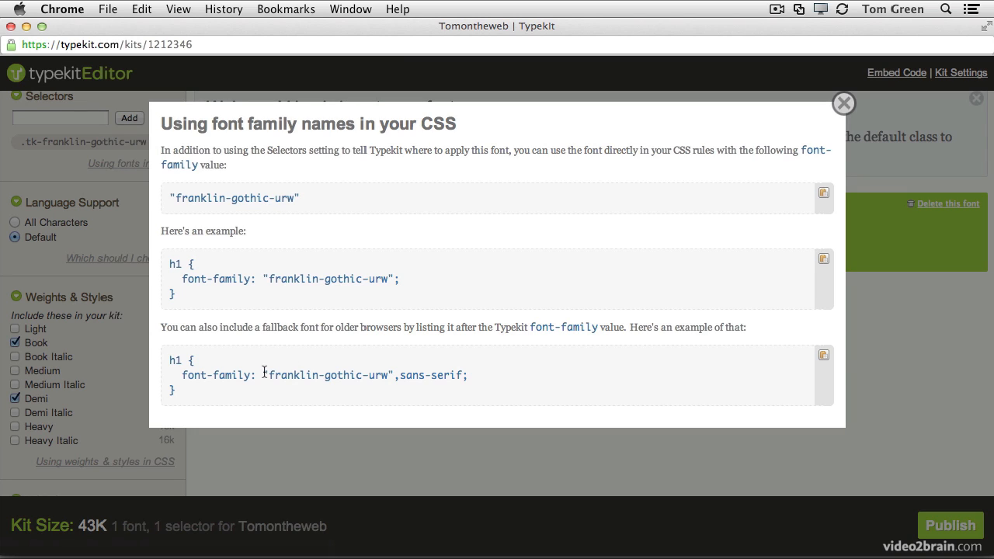
pyautogui.moveTo(264, 374); pyautogui.dragTo(462, 377)
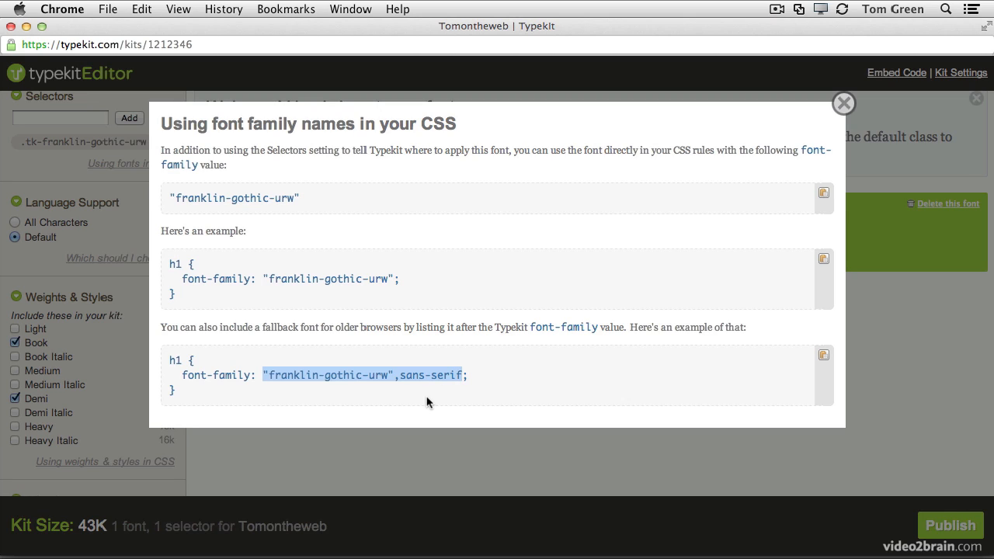
pyautogui.click(844, 107)
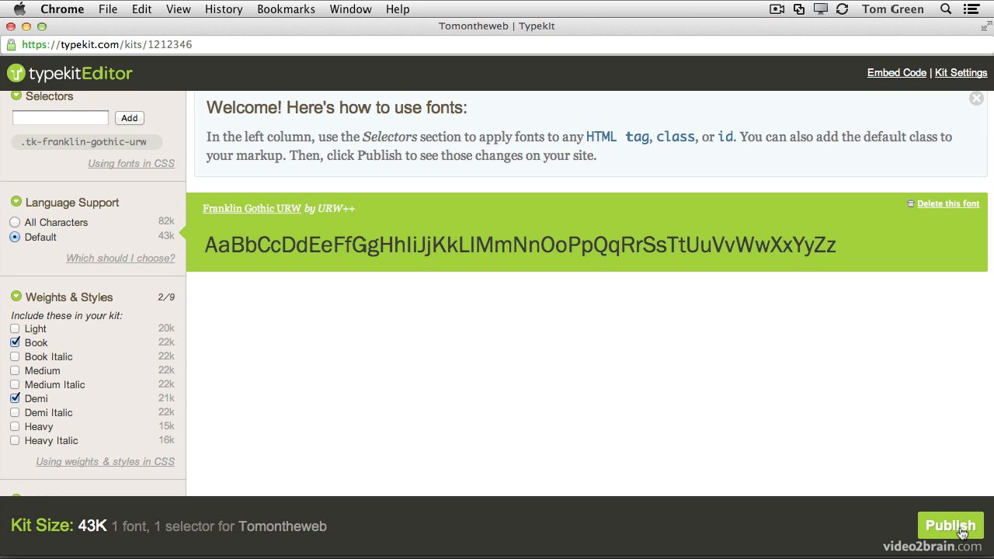
pyautogui.click(961, 530)
# Switch to Edge Animate, paste "franklin-gothic-urw",sans-serif as the font fallback list and add the web font.
pyautogui.press('super+Tab')
pyautogui.click(366, 162)
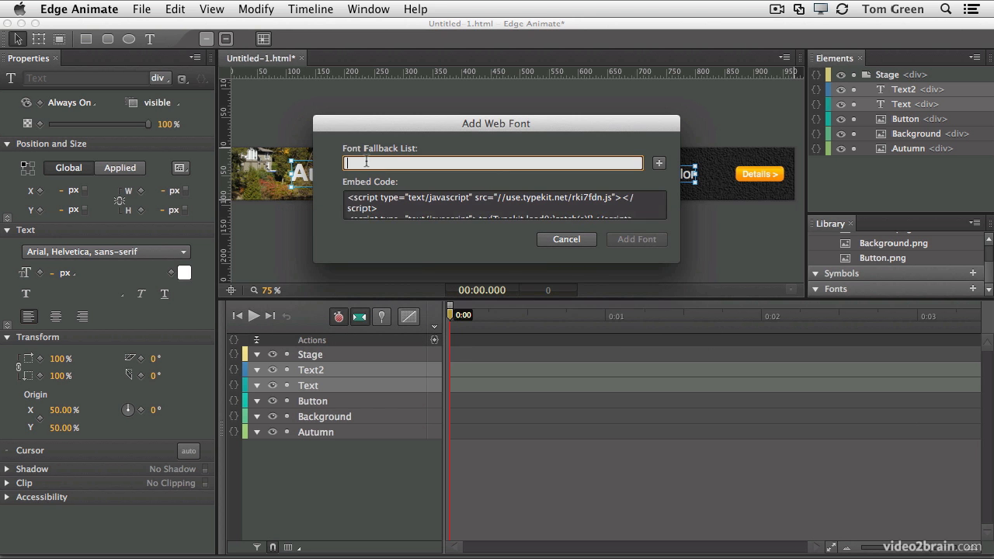
pyautogui.press('super+v')
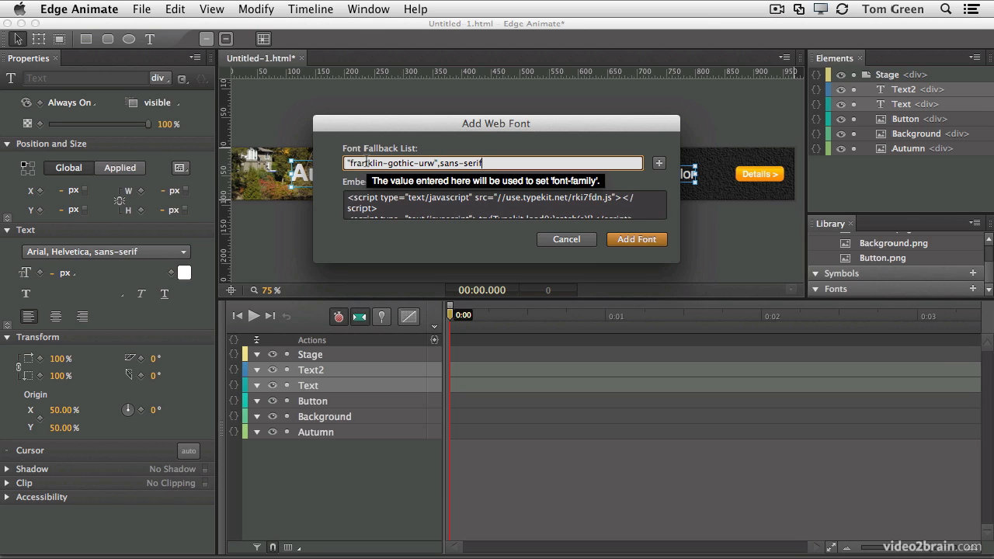
pyautogui.click(633, 239)
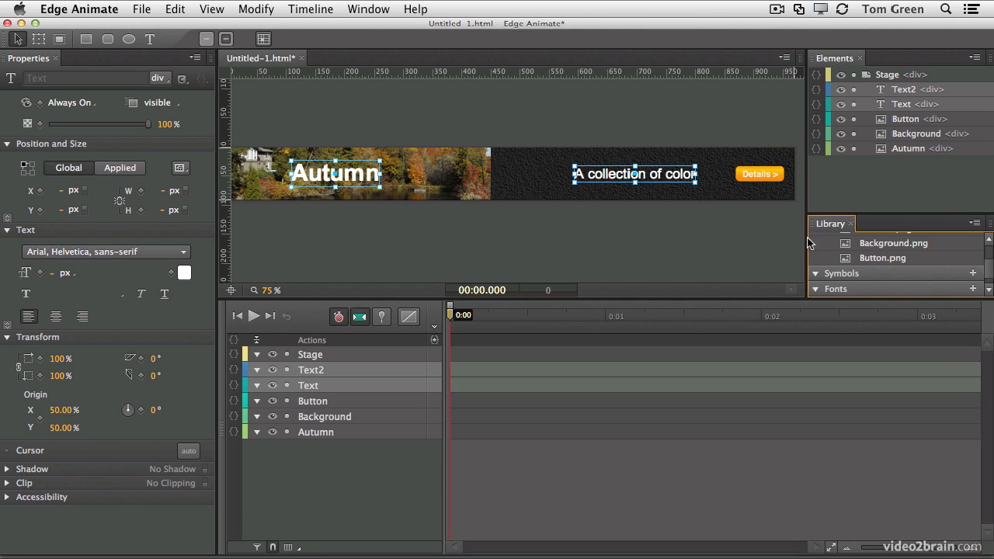
pyautogui.scroll(-1, 989, 272)
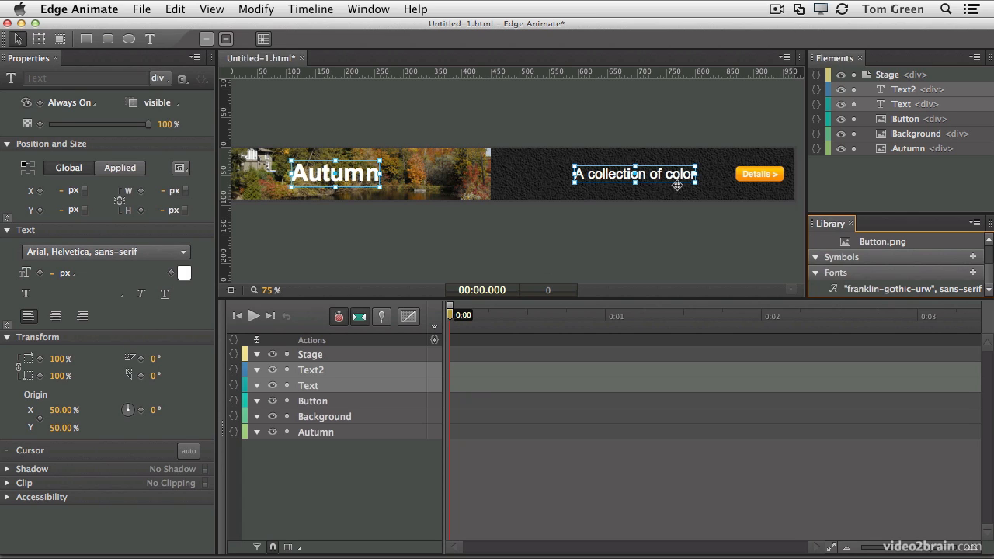
# Apply the "franklin-gothic-urw", sans-serif font to both selected captions and deselect them.
pyautogui.click(88, 255)
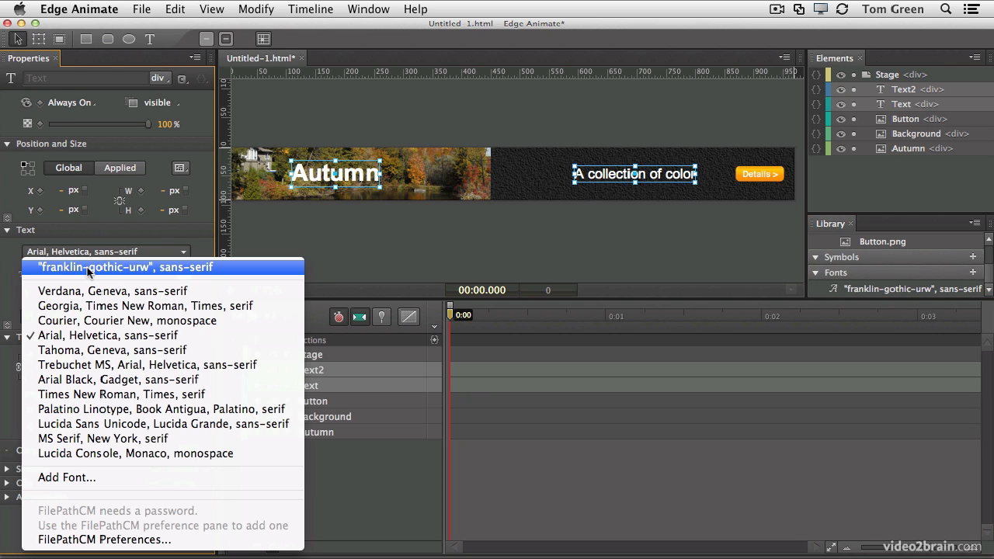
pyautogui.click(88, 269)
pyautogui.click(361, 255)
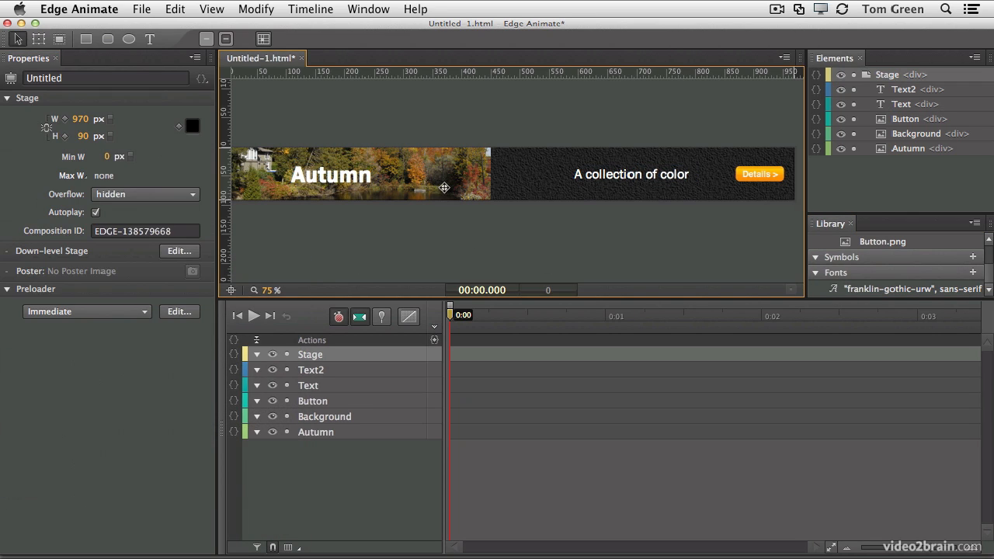
# Rename the Autumn caption element as Head and the "A collection of color" caption element as Subhead.
pyautogui.click(340, 177)
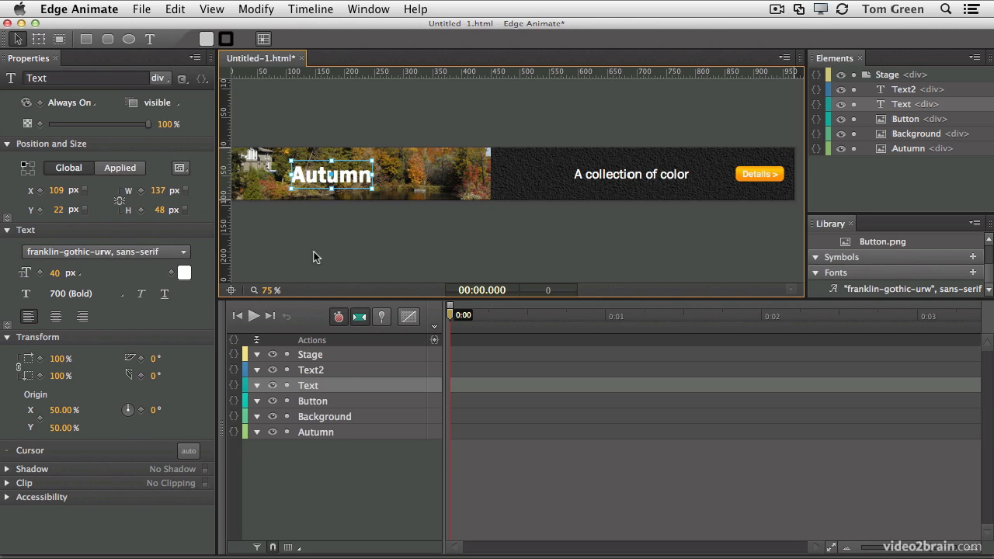
pyautogui.doubleClick(901, 104)
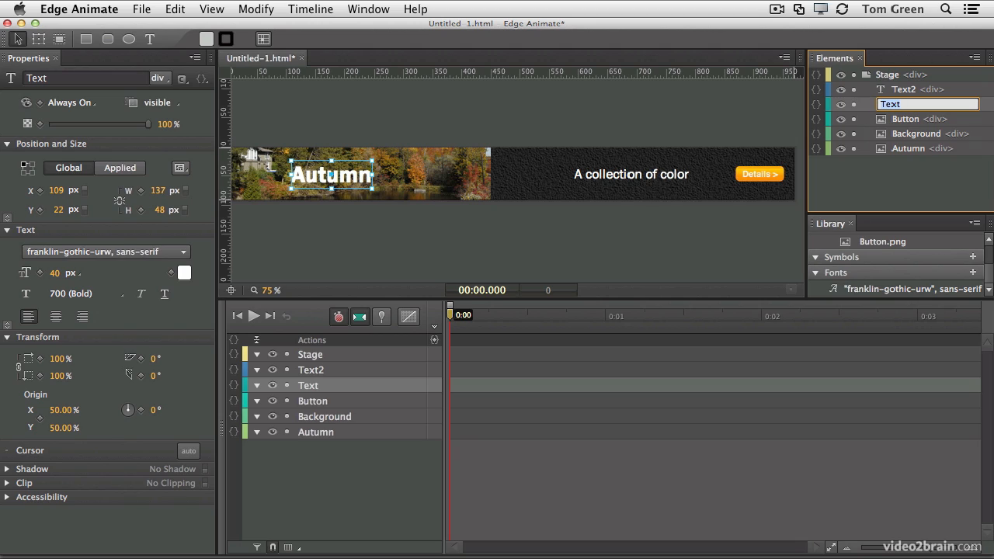
pyautogui.write('Head')
pyautogui.doubleClick(905, 90)
pyautogui.write('Su')
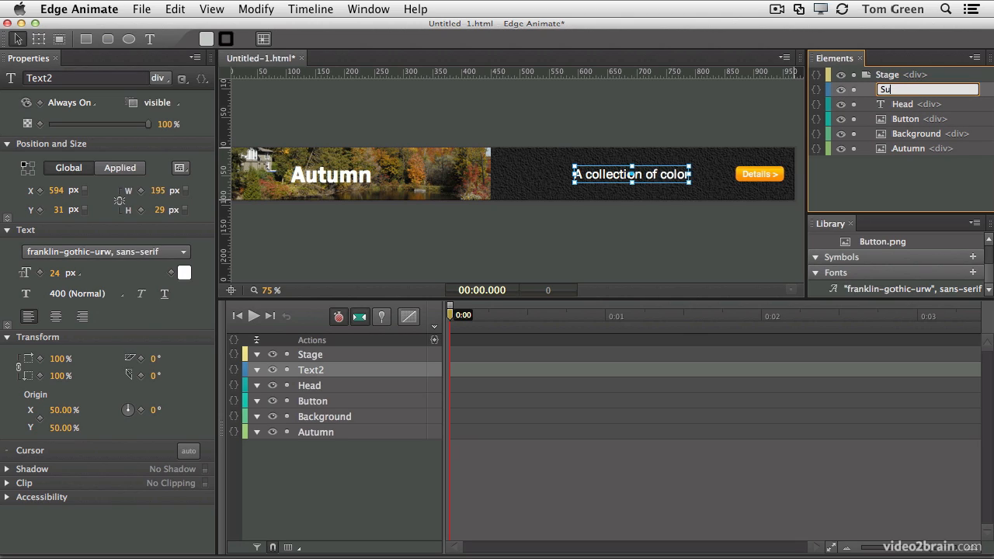
pyautogui.write('bhead')
pyautogui.click(652, 248)
# Animate the Autumn caption over 0.5 seconds so it drops into its current position from above the banner at Y -56 px.
pyautogui.click(352, 176)
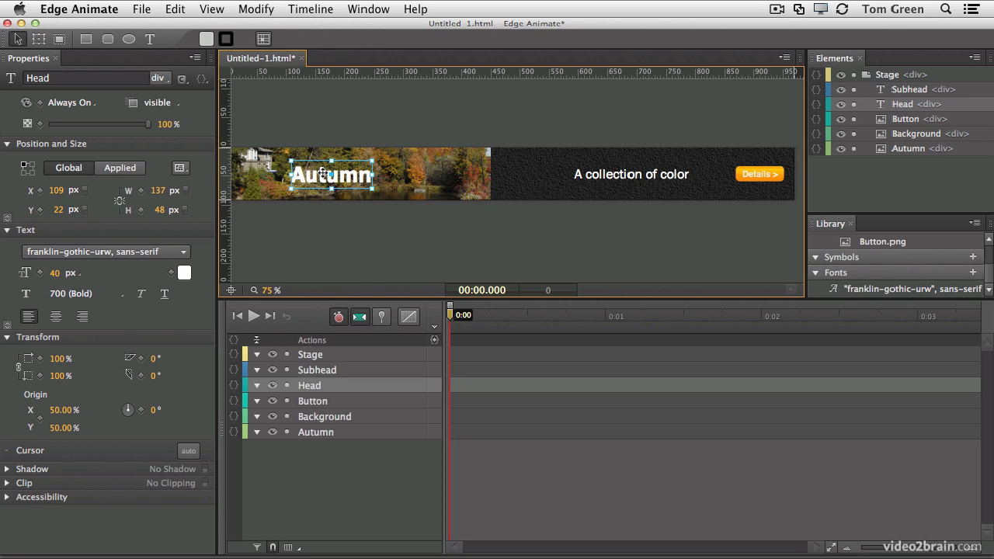
pyautogui.click(382, 320)
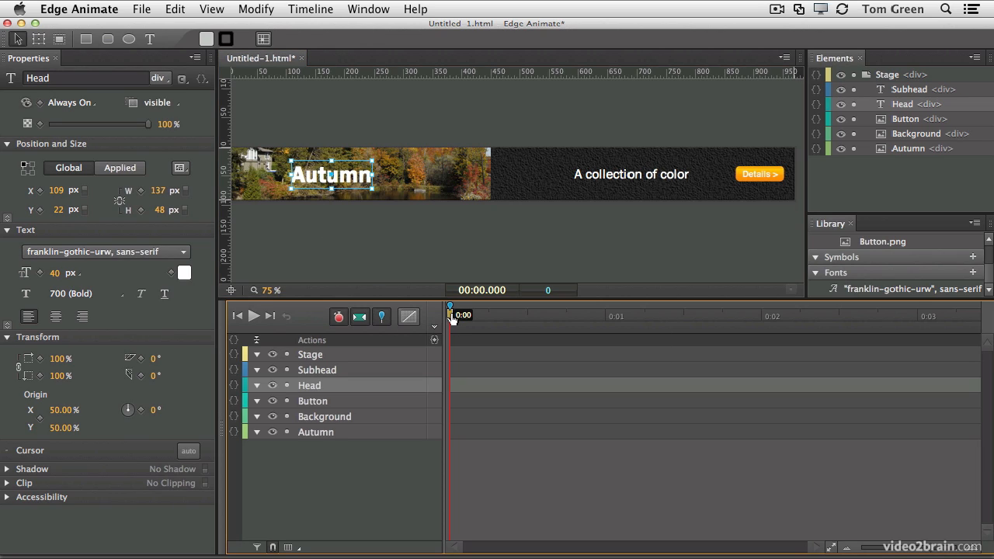
pyautogui.moveTo(449, 311)
pyautogui.mouseDown()
pyautogui.moveTo(579, 314)
pyautogui.moveTo(529, 315)
pyautogui.mouseUp()
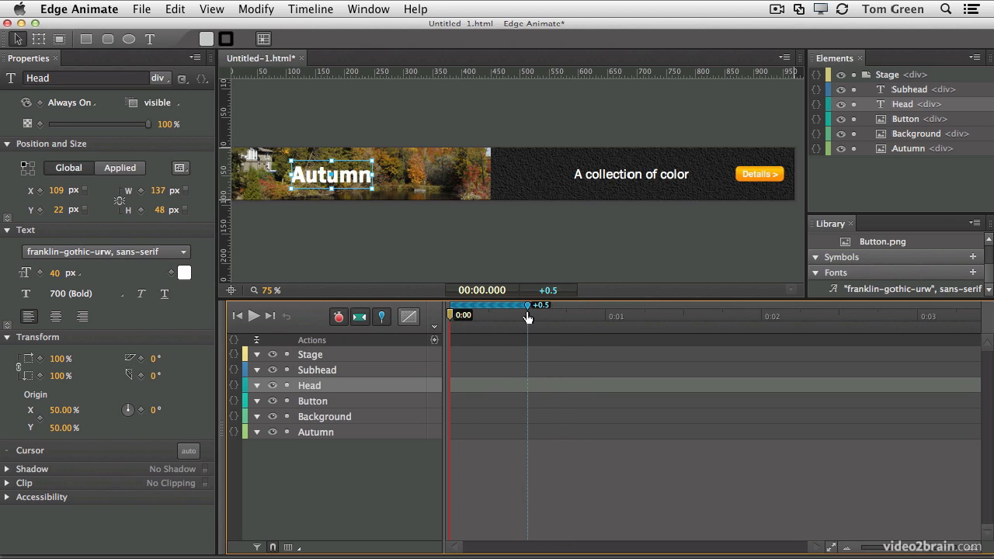
pyautogui.moveTo(332, 176); pyautogui.dragTo(332, 130)
# Play the caption animation from the start of the timeline and deselect the caption.
pyautogui.click(238, 318)
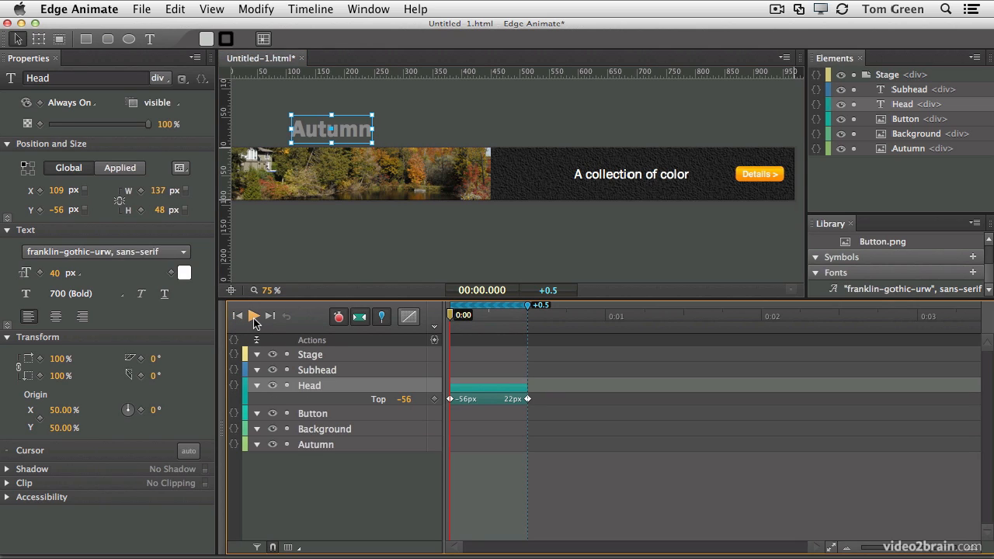
pyautogui.click(252, 316)
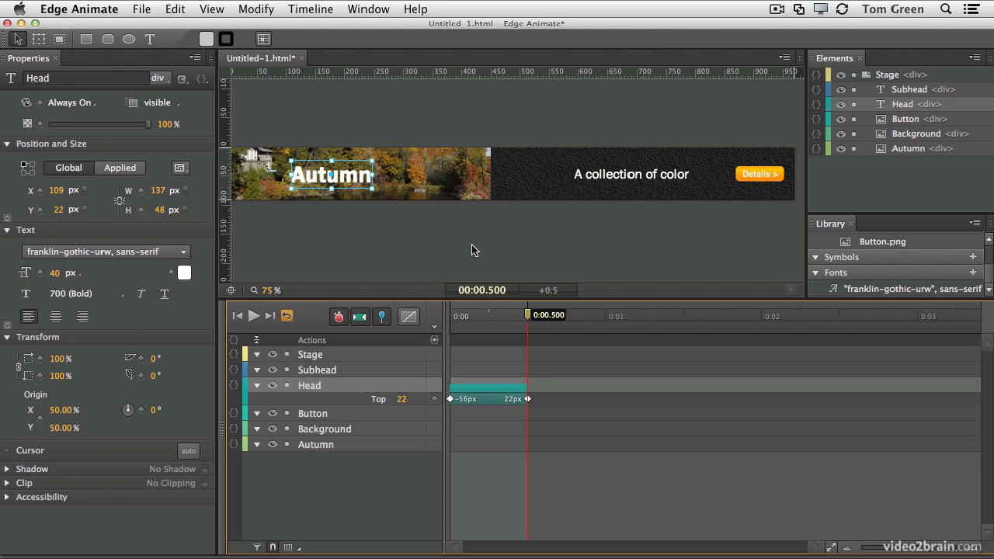
pyautogui.click(677, 229)
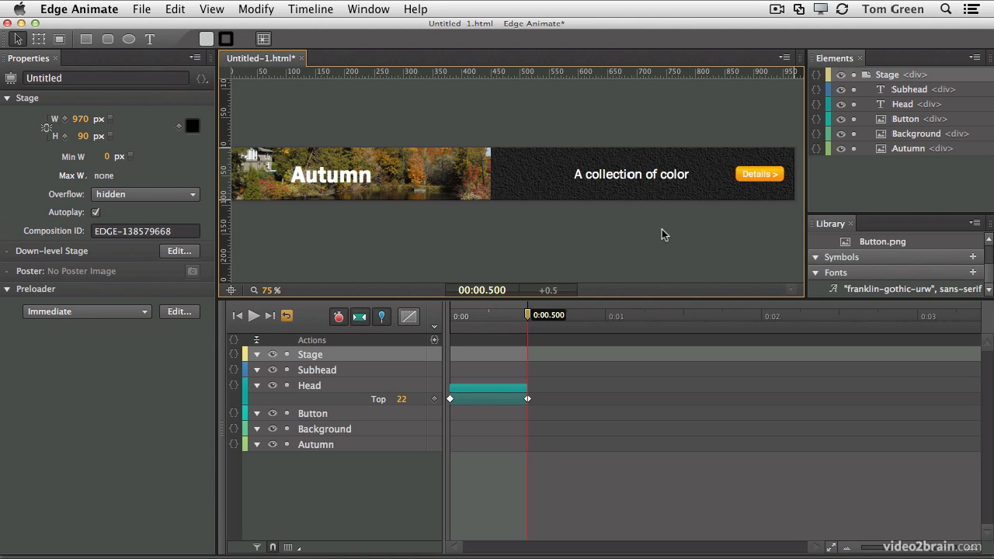
pyautogui.click(770, 174)
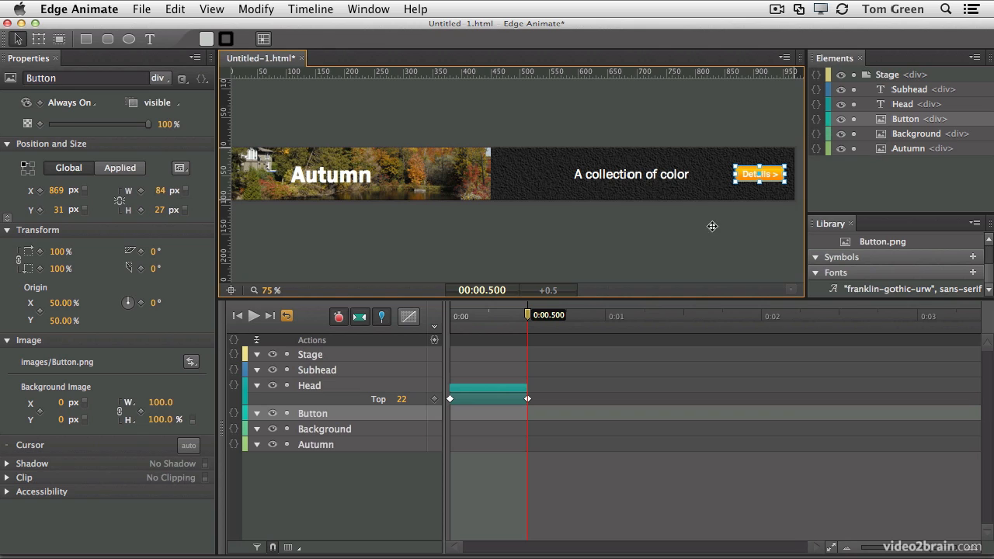
pyautogui.click(233, 417)
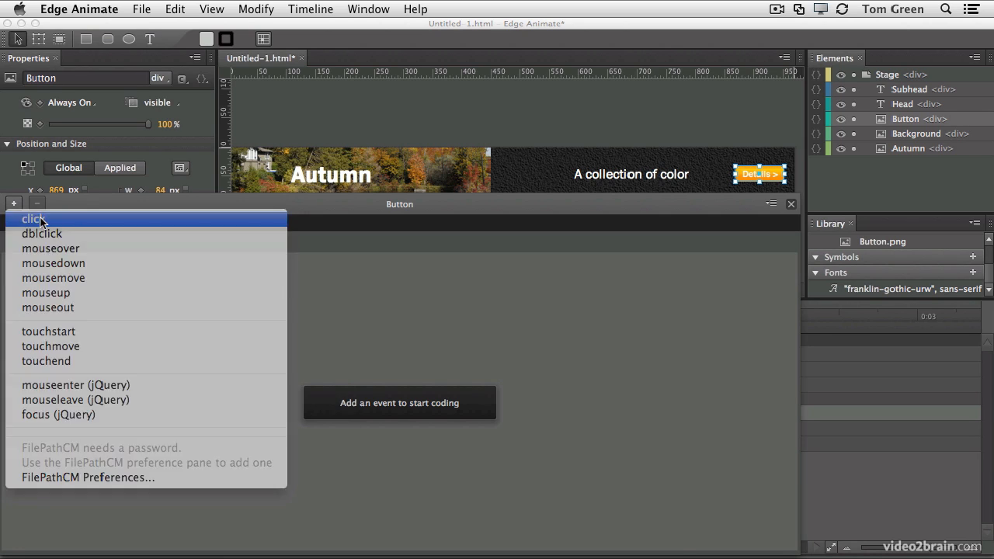
pyautogui.click(39, 220)
pyautogui.moveTo(634, 204); pyautogui.dragTo(640, 94)
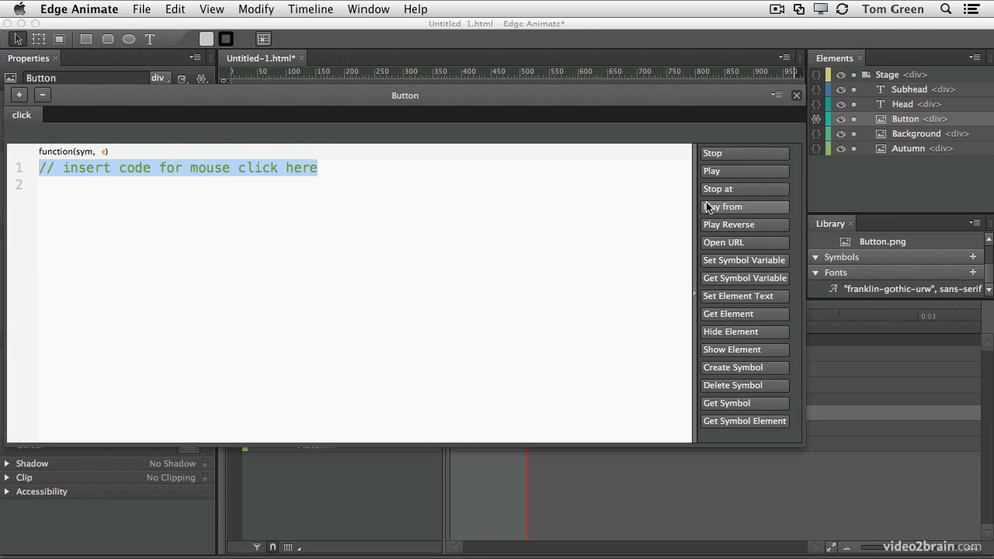
pyautogui.click(734, 244)
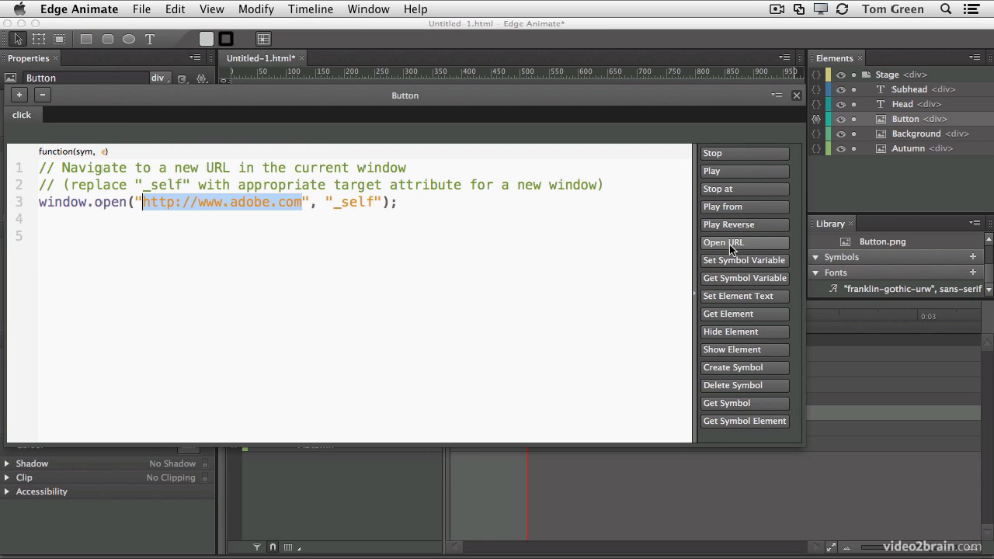
pyautogui.click(287, 215)
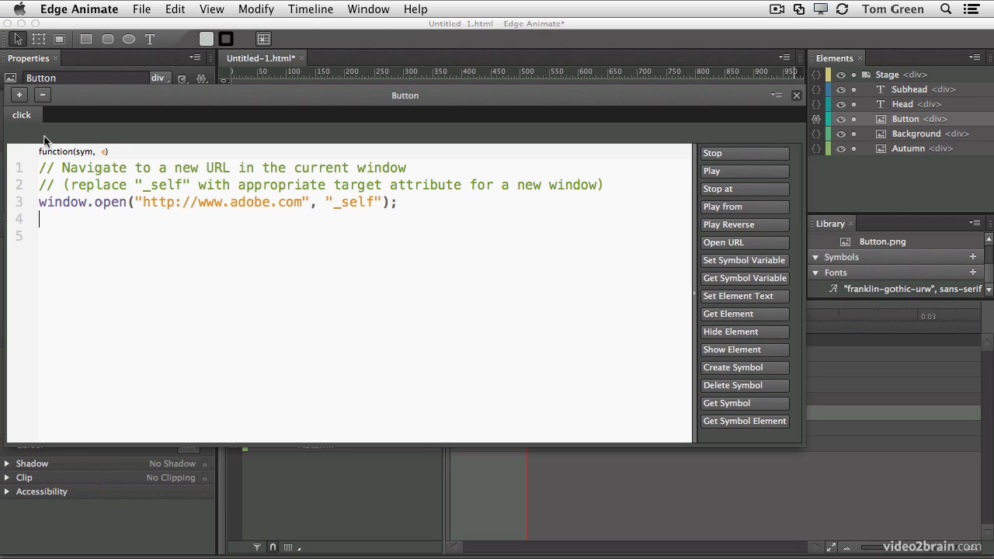
pyautogui.click(796, 96)
pyautogui.click(447, 233)
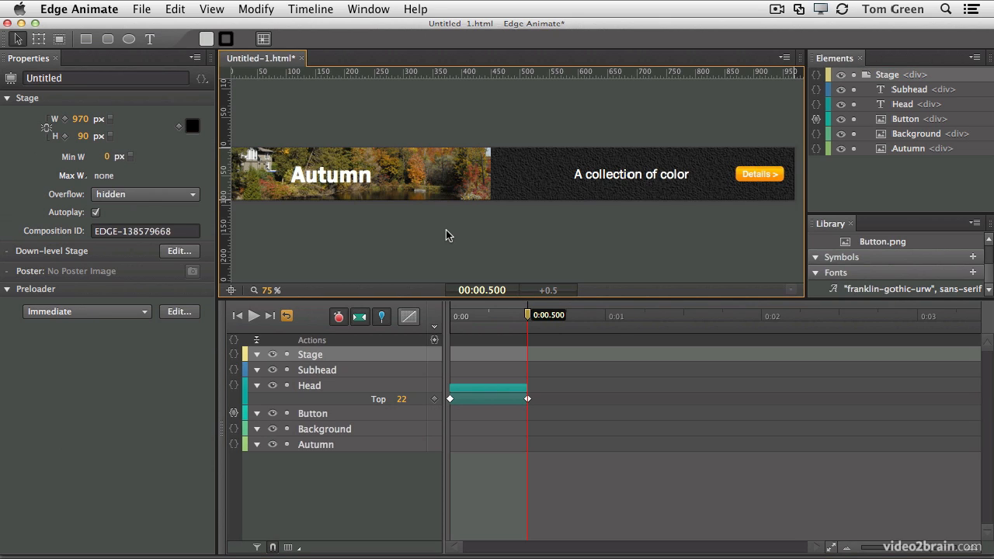
# Preview the banner in the browser, test the Details button's link and switch back to Edge Animate.
pyautogui.click(148, 11)
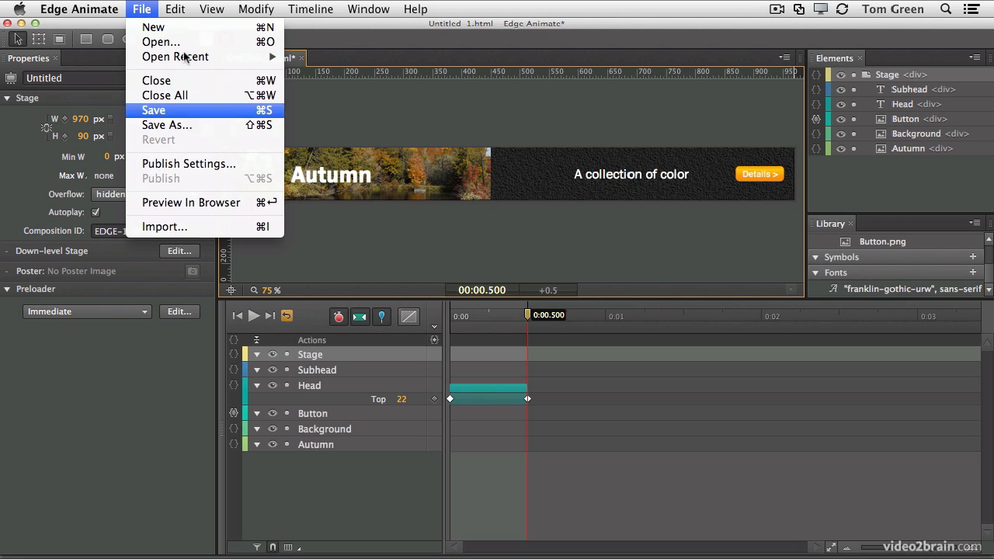
pyautogui.click(150, 7)
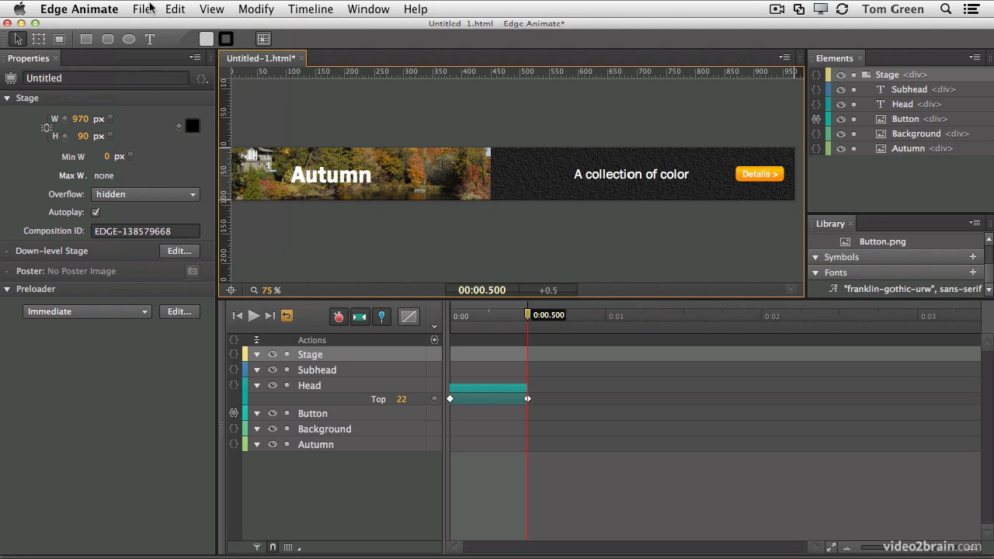
pyautogui.press('super+Return')
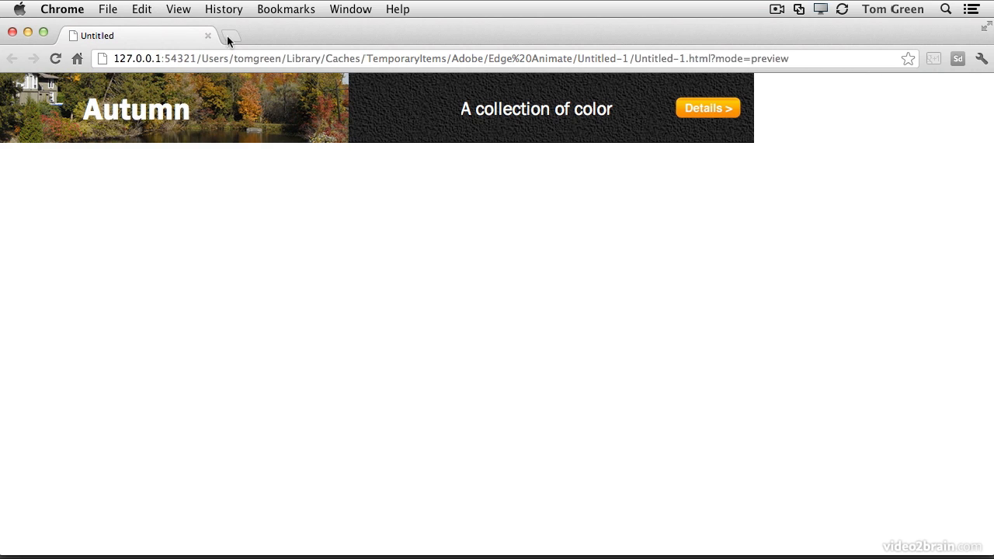
pyautogui.click(709, 108)
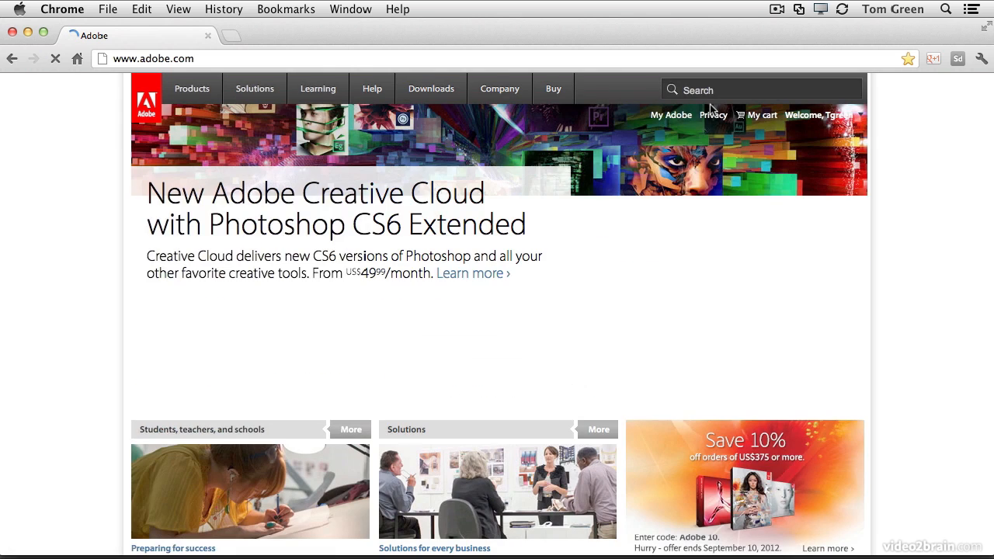
pyautogui.press('super+Tab')
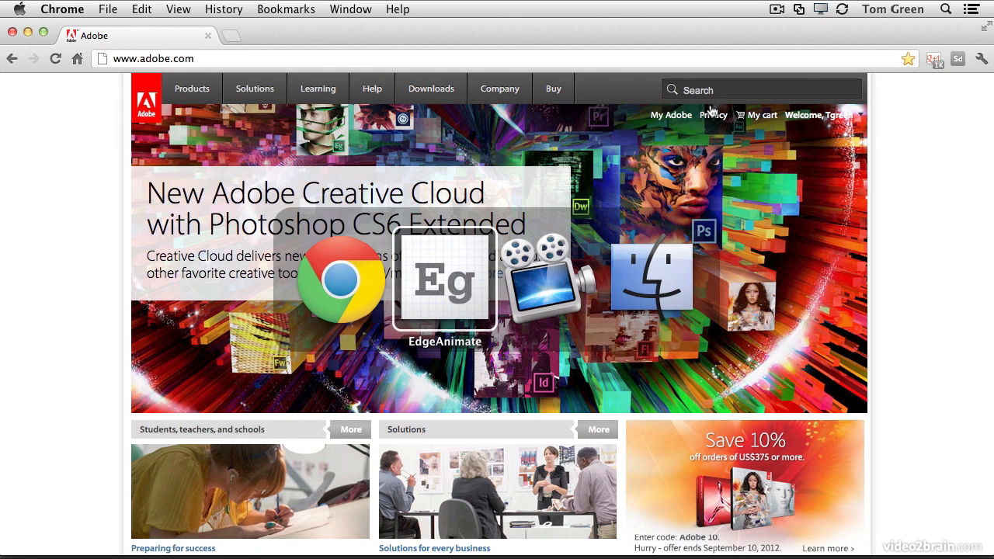